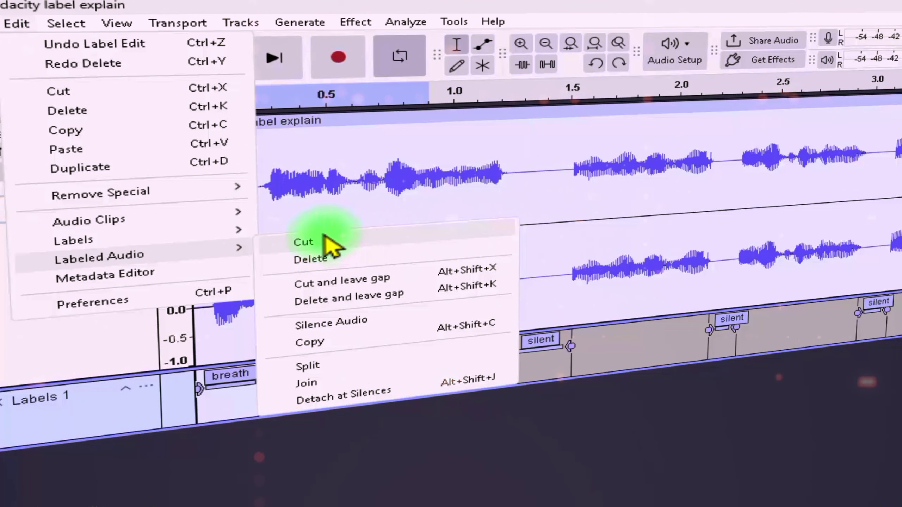
- Examine the Labeled Audio commands with an audio-track selection, compare a selection in the label track, and clear the selection
{"action": "mouse_move", "coordinate": [123, 235]}
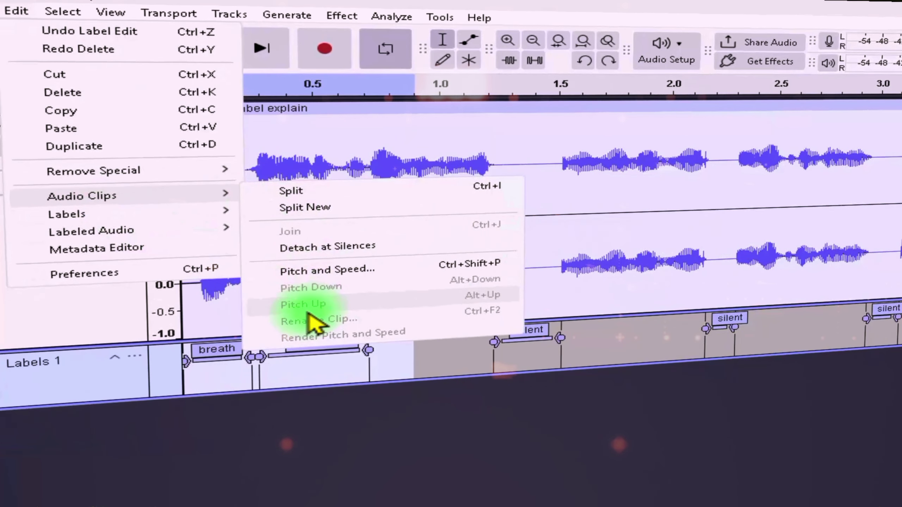
{"action": "left_click", "coordinate": [548, 136]}
{"action": "left_click_drag", "start_coordinate": [485, 220], "coordinate": [215, 258]}
{"action": "left_click", "coordinate": [44, 16]}
{"action": "mouse_move", "coordinate": [92, 208]}
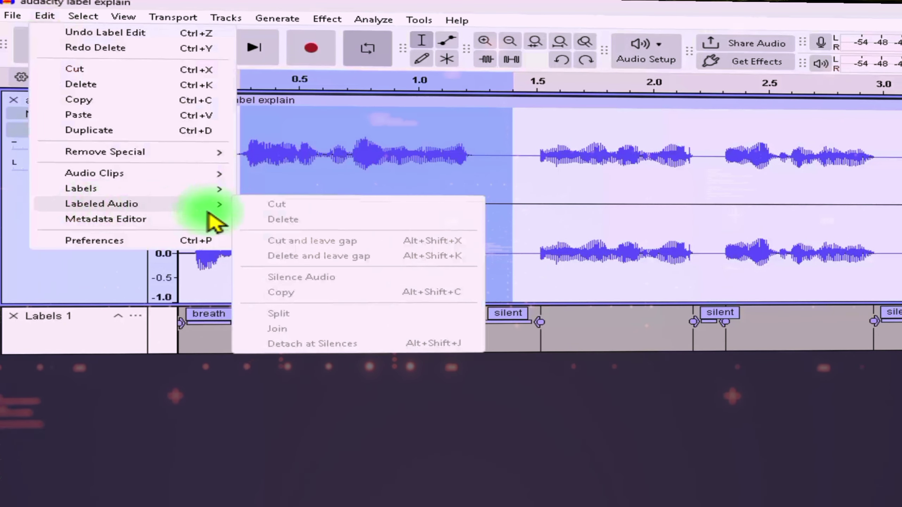
{"action": "left_click", "coordinate": [663, 316]}
{"action": "left_click", "coordinate": [638, 325]}
{"action": "left_click", "coordinate": [171, 322], "text": "shift"}
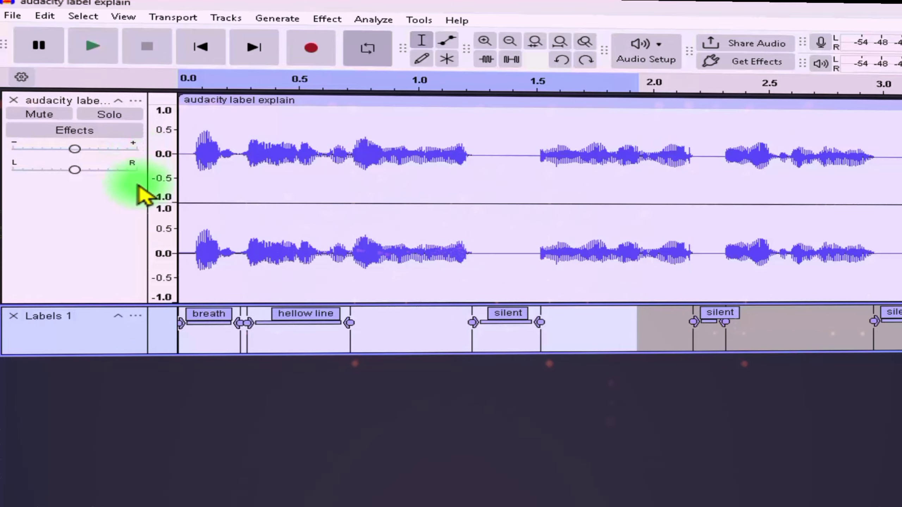
{"action": "left_click", "coordinate": [142, 194]}
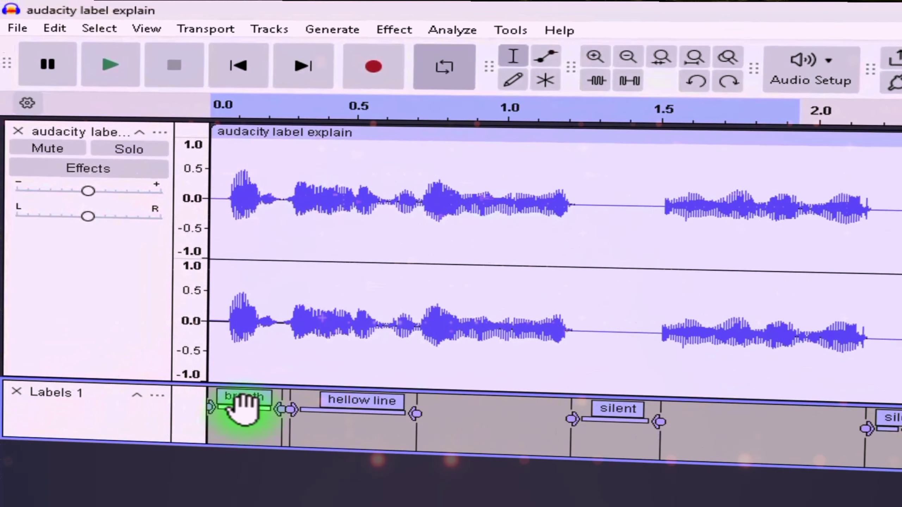
- Select the breath label's region and cut its labeled audio
{"action": "left_click", "coordinate": [238, 408]}
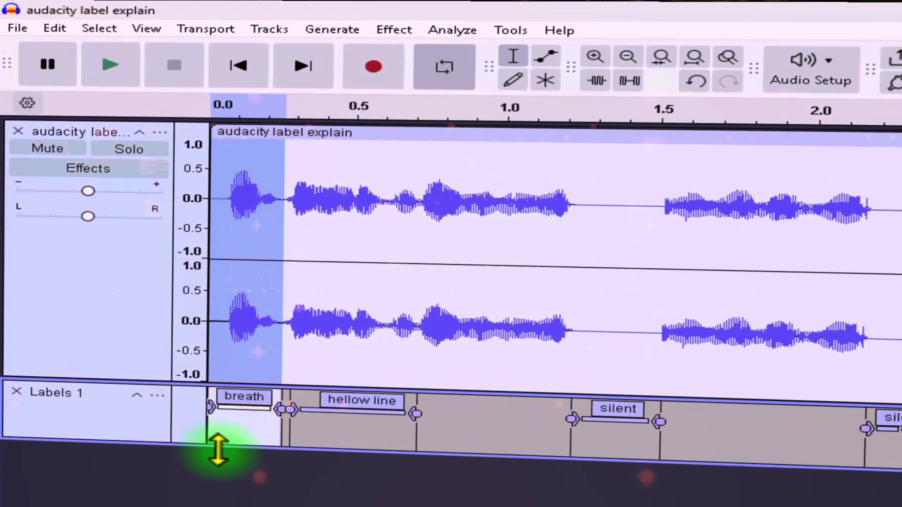
{"action": "left_click", "coordinate": [55, 28]}
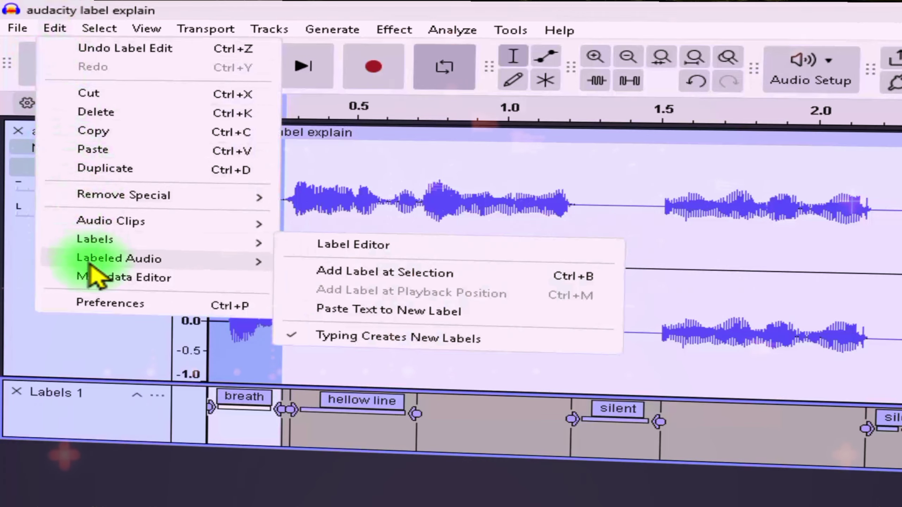
{"action": "mouse_move", "coordinate": [89, 260]}
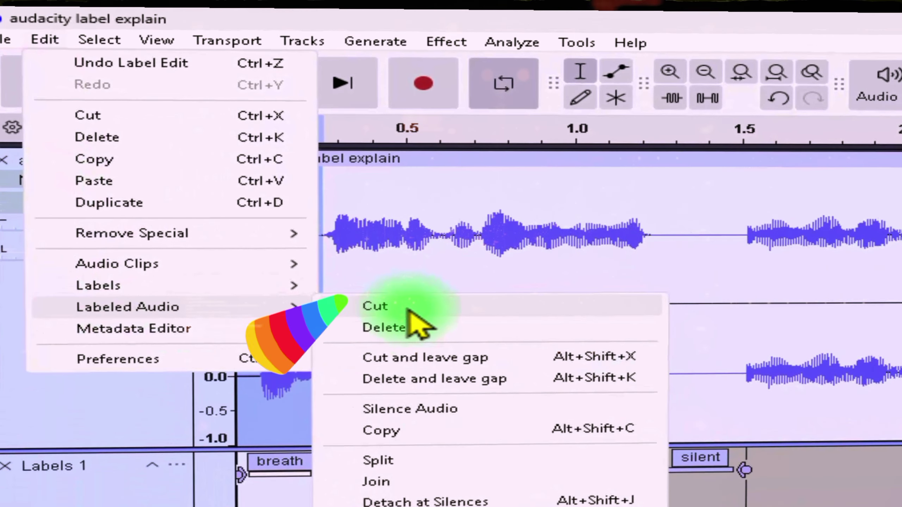
{"action": "left_click", "coordinate": [408, 310]}
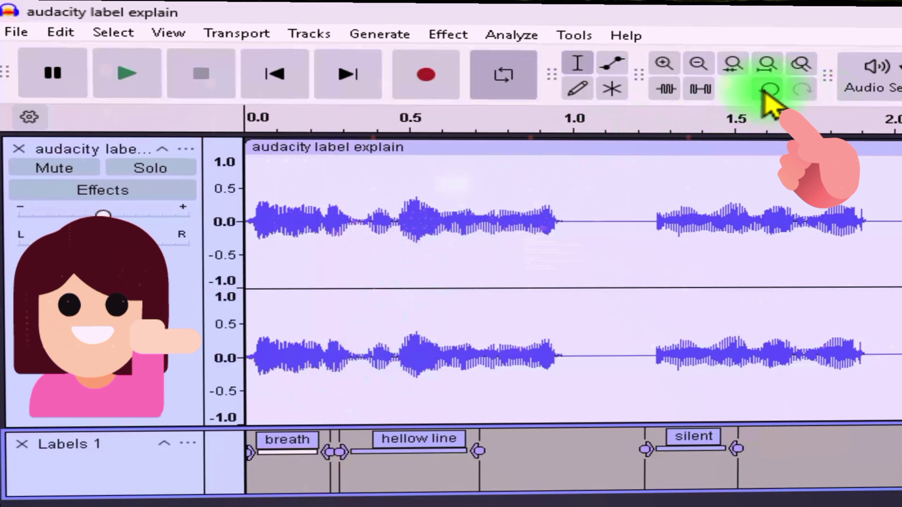
- Undo the cut of the breath audio, redo it for comparison, and undo it again
{"action": "left_click", "coordinate": [766, 90]}
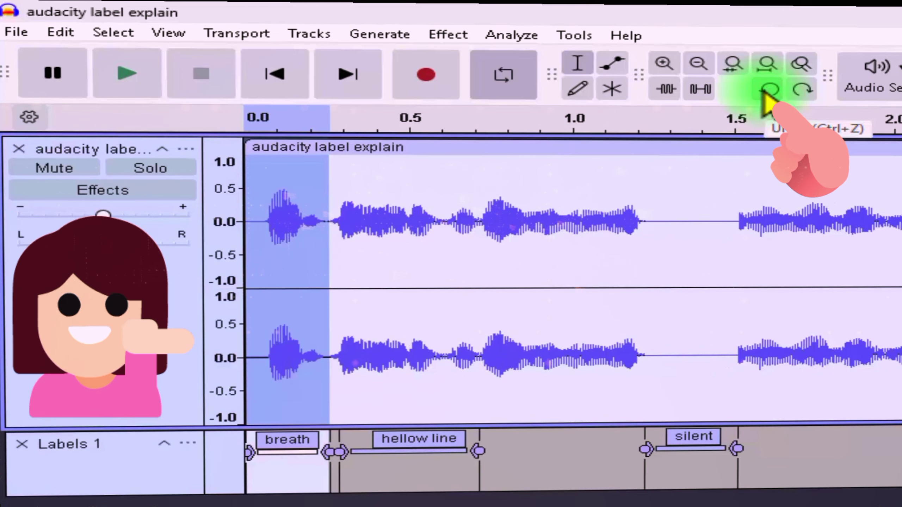
{"action": "left_click", "coordinate": [802, 93]}
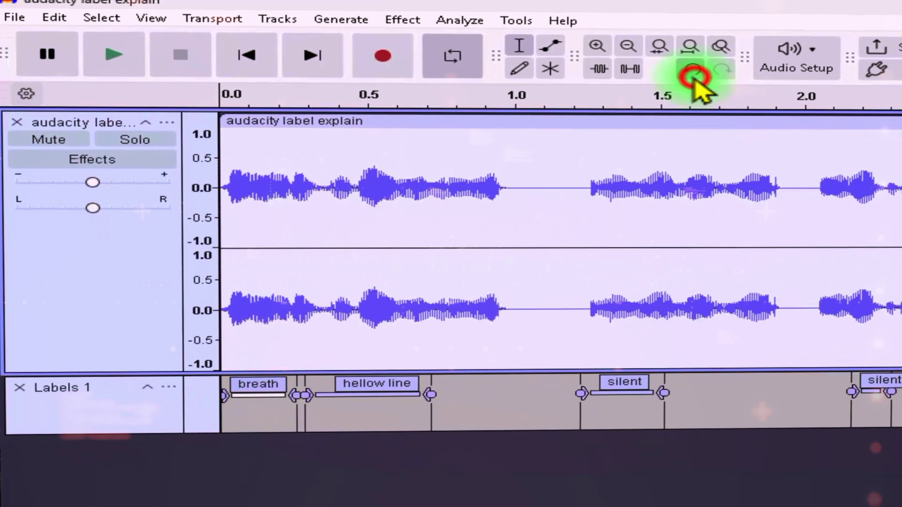
{"action": "left_click", "coordinate": [692, 71]}
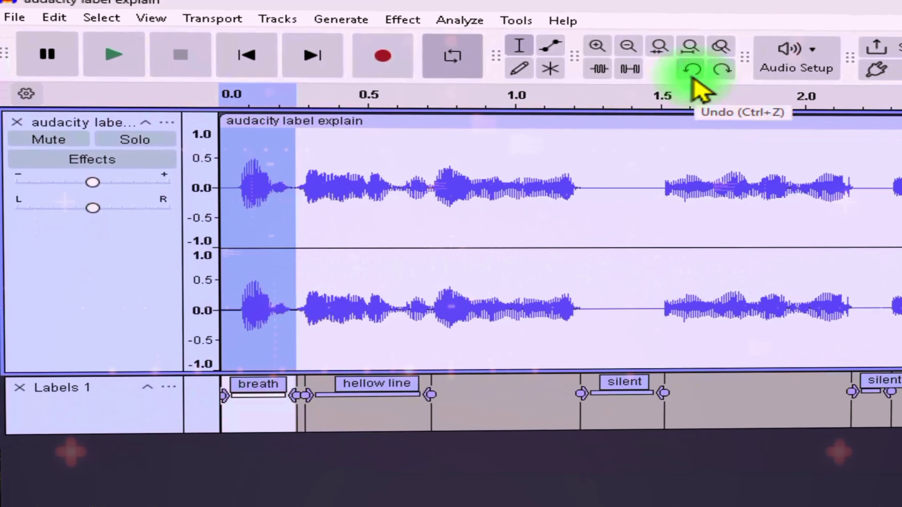
- Delete the labeled audio covered by the breath label
{"action": "left_click", "coordinate": [54, 18]}
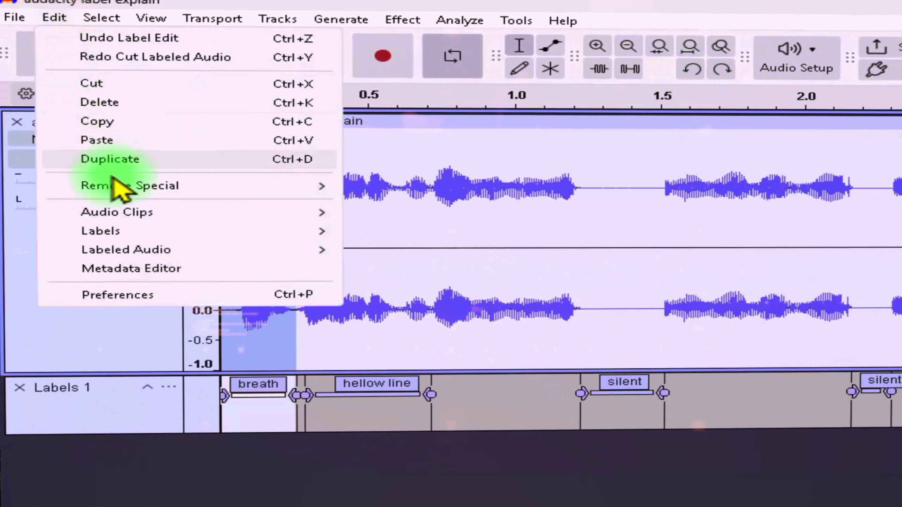
{"action": "mouse_move", "coordinate": [130, 253]}
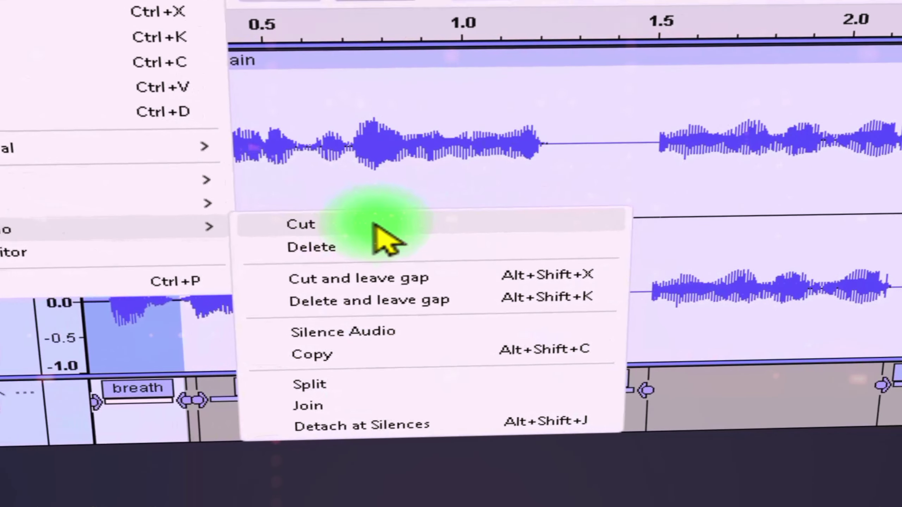
{"action": "left_click", "coordinate": [355, 248]}
- Undo the deletion of the breath audio, redo it for comparison, and undo it again
{"action": "left_click", "coordinate": [680, 65]}
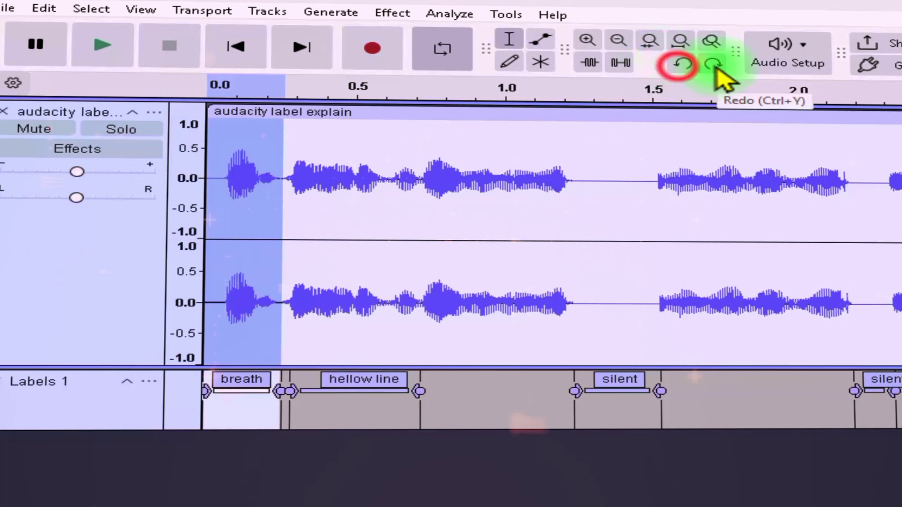
{"action": "left_click", "coordinate": [715, 65]}
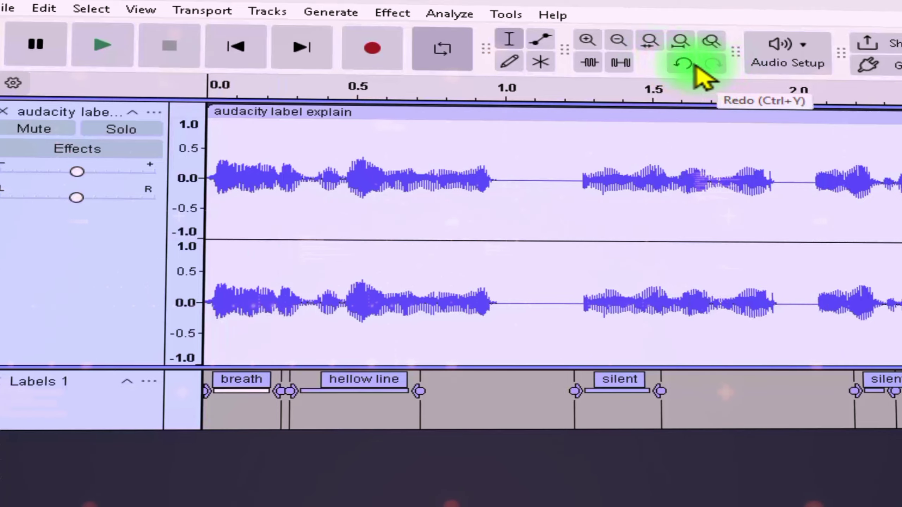
{"action": "left_click", "coordinate": [682, 64]}
- Select the first silent label, near 1.2 s, and cut its labeled audio while leaving a gap
{"action": "left_click", "coordinate": [44, 9]}
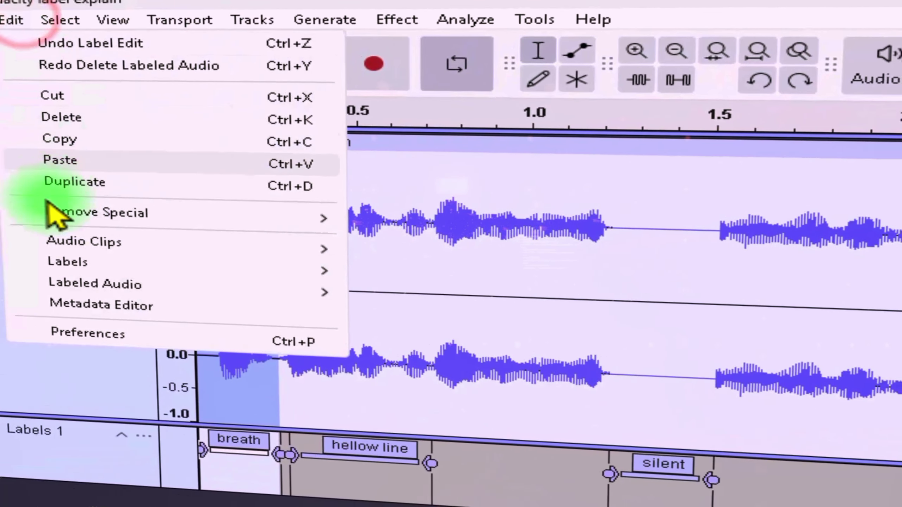
{"action": "mouse_move", "coordinate": [106, 283]}
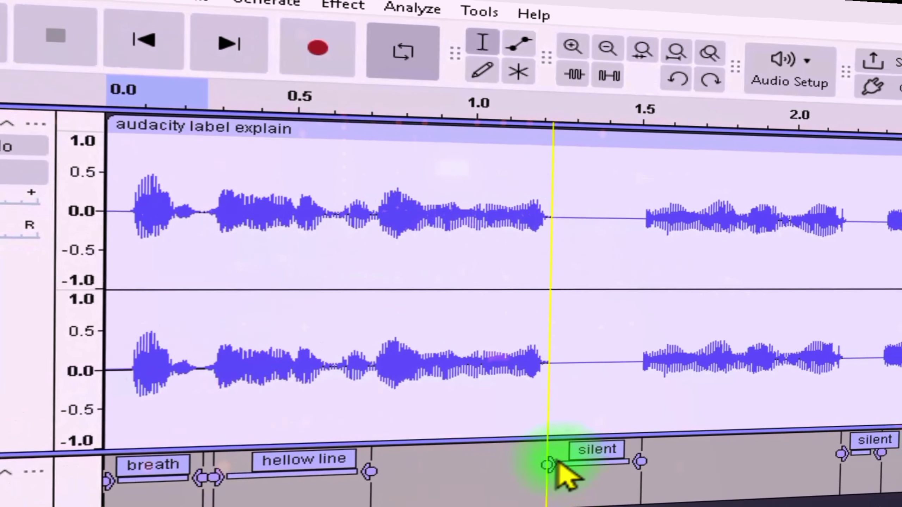
{"action": "left_click", "coordinate": [580, 460]}
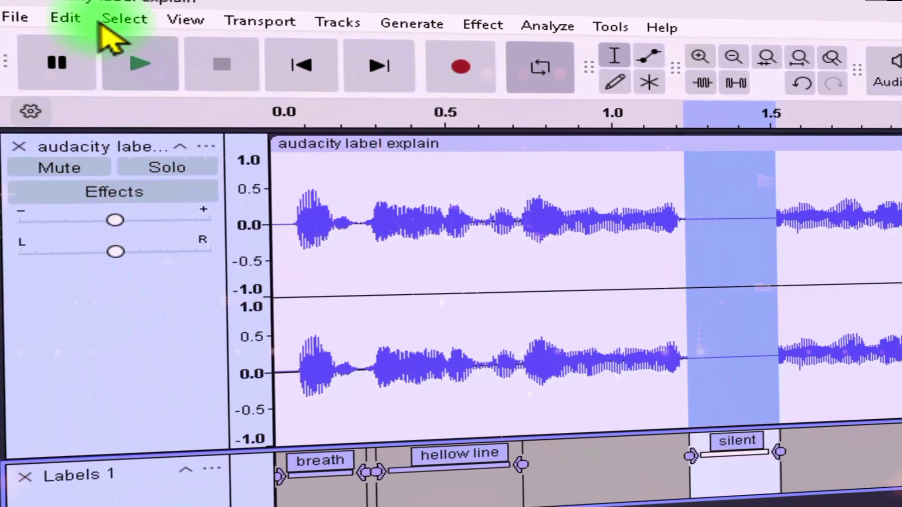
{"action": "left_click", "coordinate": [65, 17]}
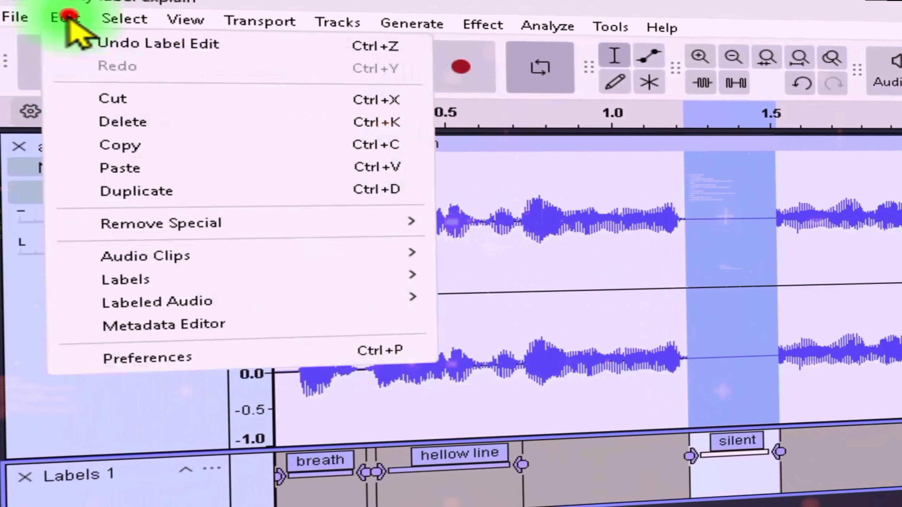
{"action": "mouse_move", "coordinate": [185, 302]}
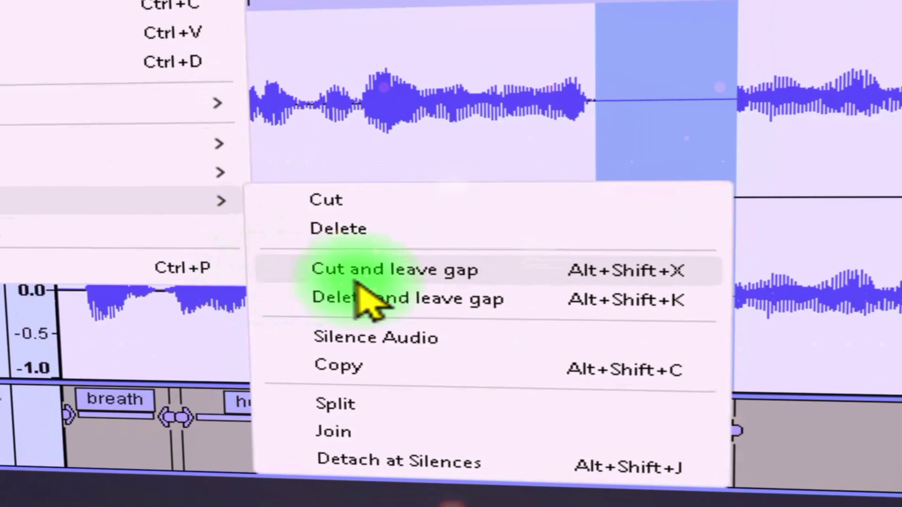
{"action": "left_click", "coordinate": [437, 273]}
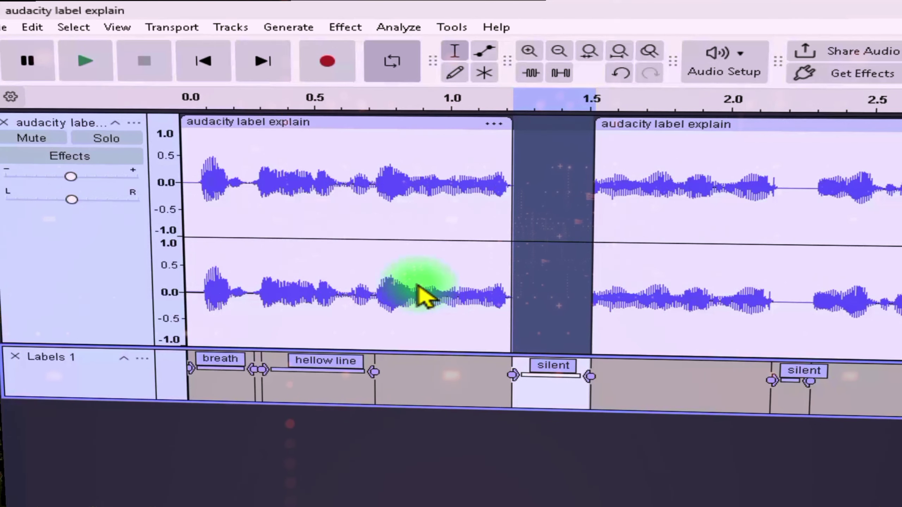
- Undo the cut that left a gap at the first silent label, redo it, and undo it again
{"action": "left_click", "coordinate": [622, 74]}
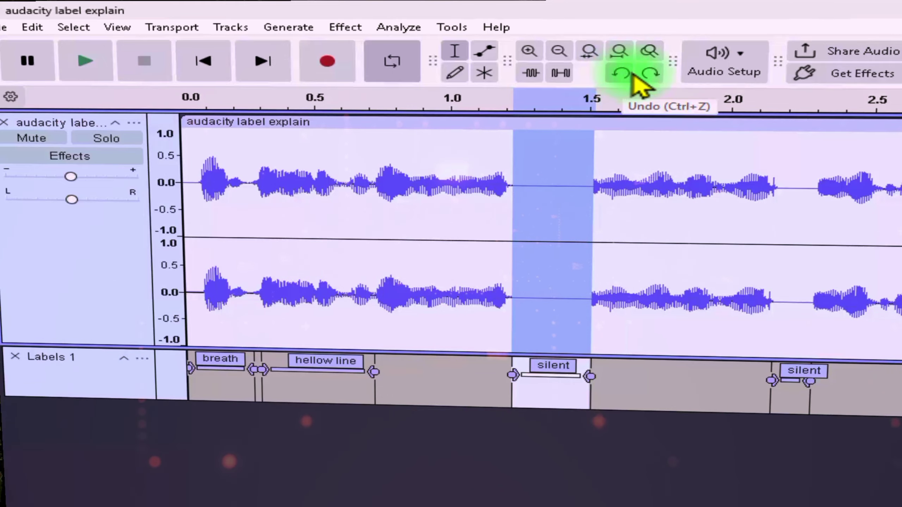
{"action": "left_click", "coordinate": [652, 76]}
{"action": "left_click", "coordinate": [620, 75]}
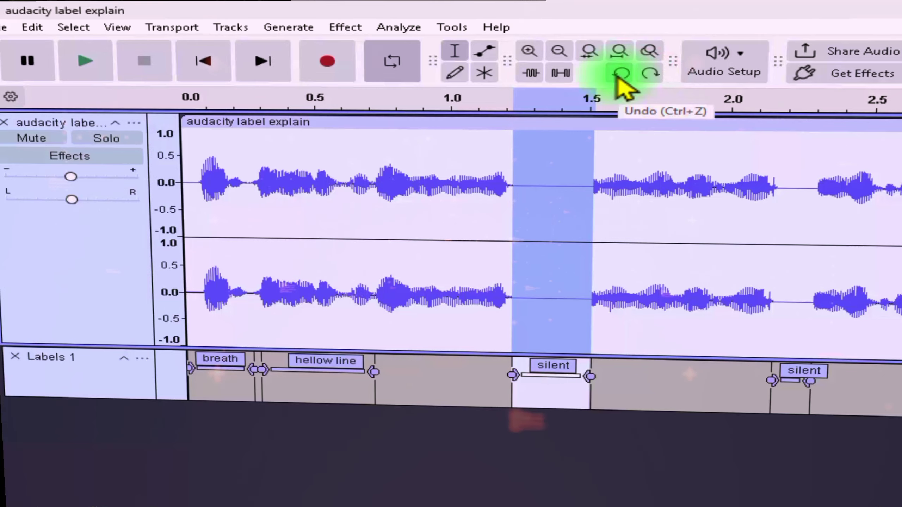
- Delete the labeled audio under the first silent label, leaving a gap in the track
{"action": "left_click", "coordinate": [32, 27]}
{"action": "mouse_move", "coordinate": [111, 236]}
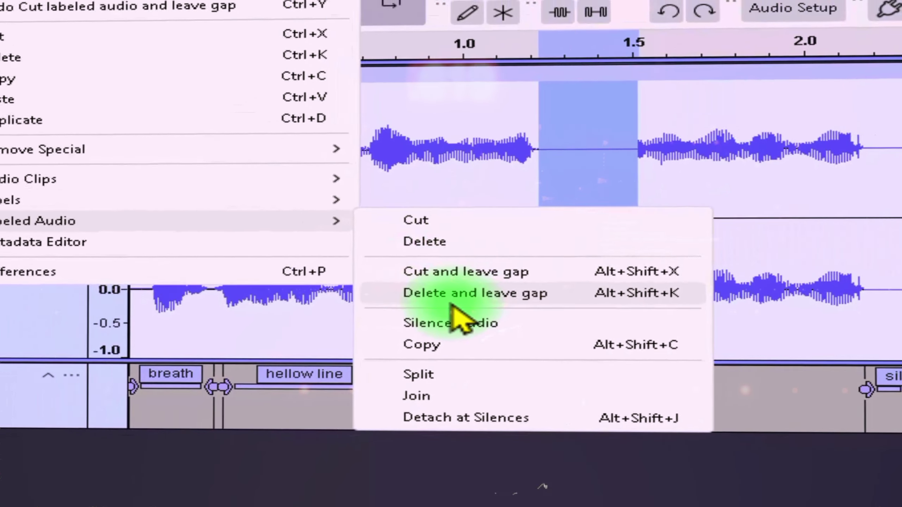
{"action": "left_click", "coordinate": [412, 290]}
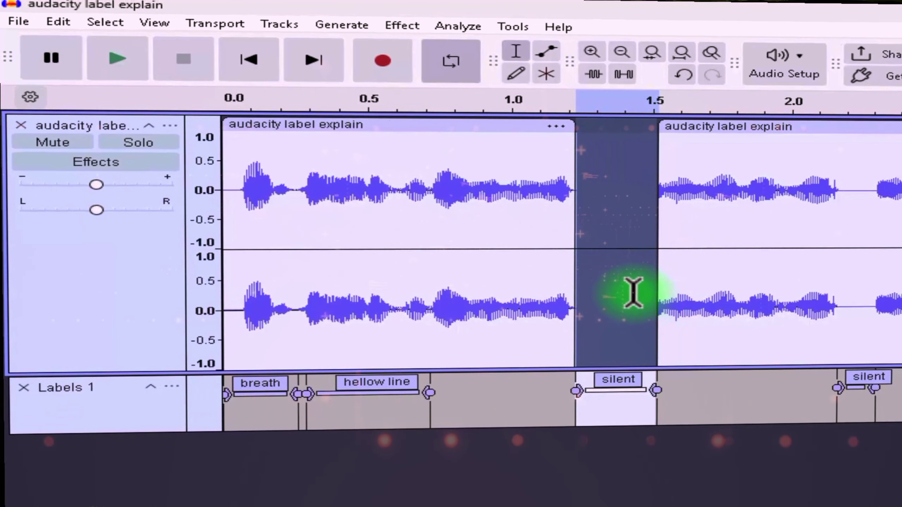
{"action": "left_click", "coordinate": [92, 29]}
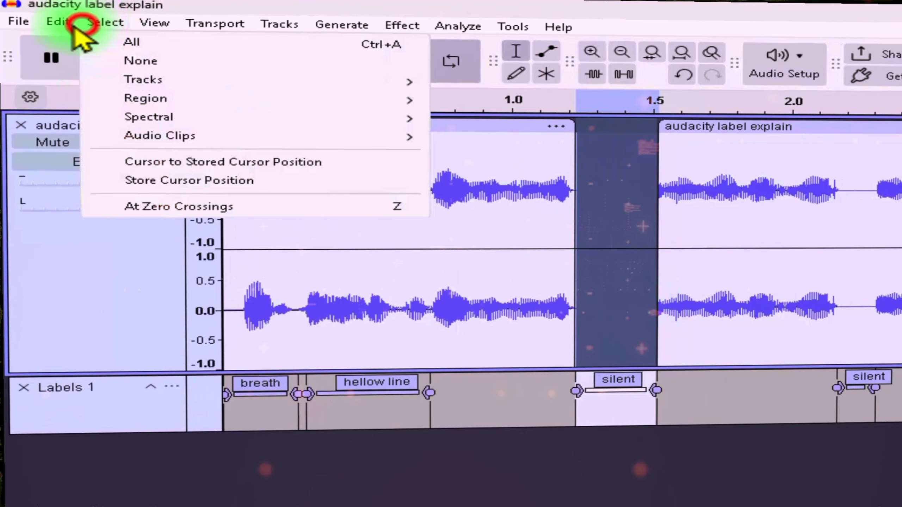
{"action": "mouse_move", "coordinate": [49, 23]}
{"action": "mouse_move", "coordinate": [135, 251]}
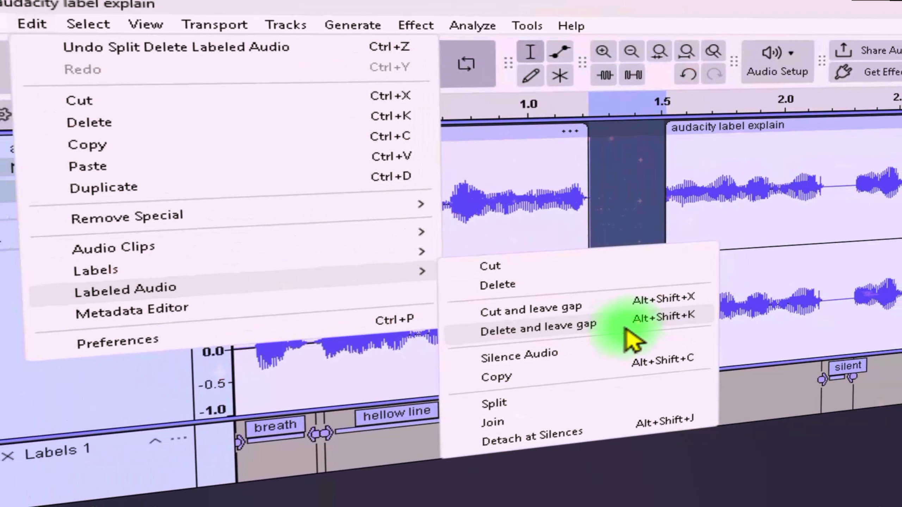
{"action": "left_click", "coordinate": [634, 341]}
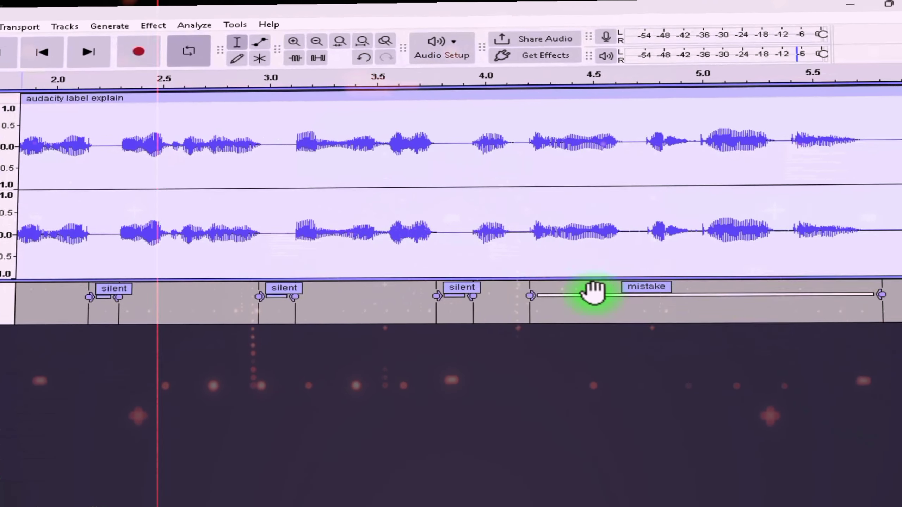
- Select the mistake label's region and silence its labeled audio
{"action": "left_click", "coordinate": [594, 294]}
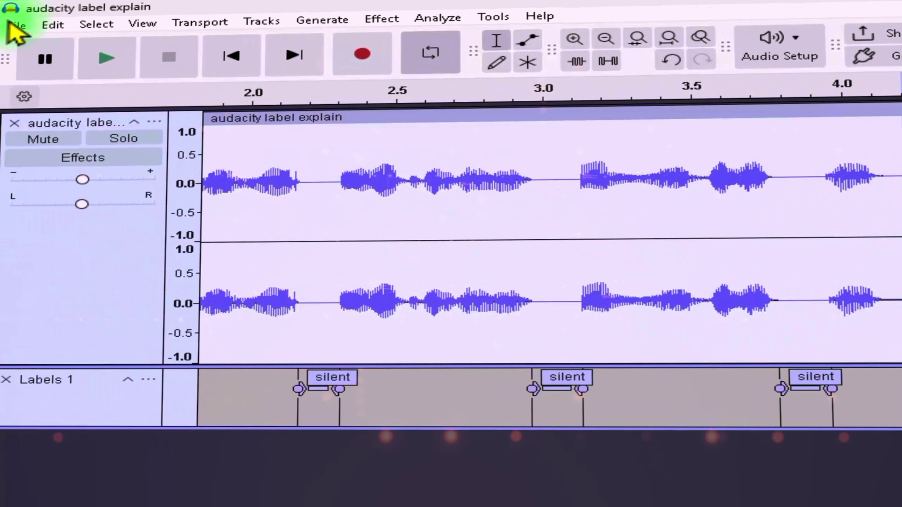
{"action": "left_click", "coordinate": [52, 25]}
{"action": "mouse_move", "coordinate": [117, 245]}
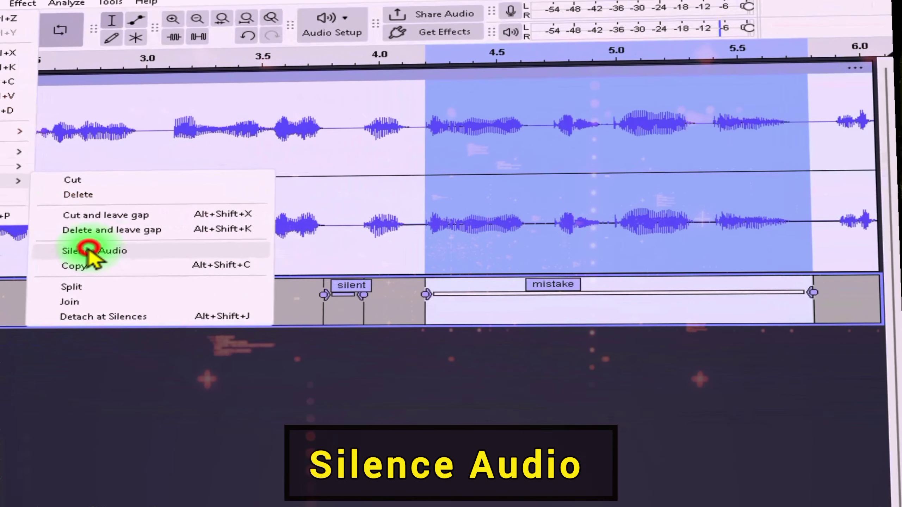
{"action": "left_click", "coordinate": [178, 270]}
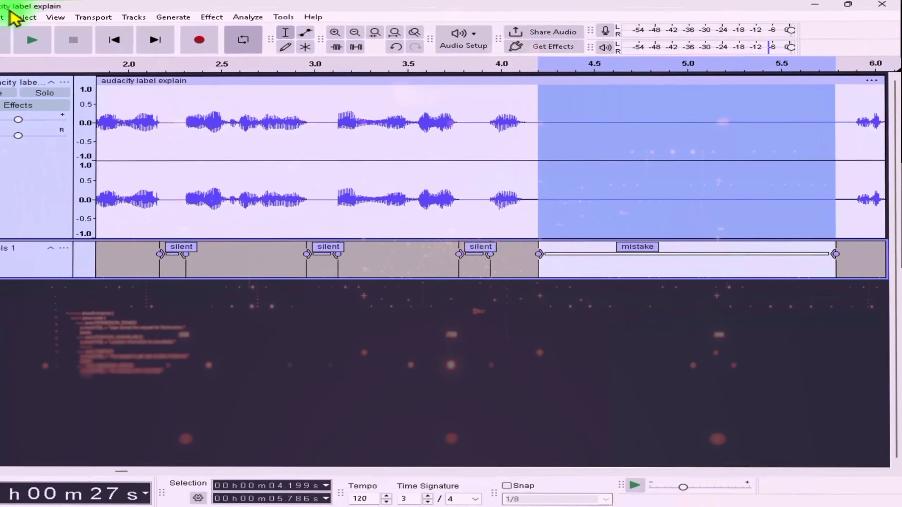
- Copy the labeled audio covered by the mistake label
{"action": "left_click", "coordinate": [1, 17]}
{"action": "mouse_move", "coordinate": [82, 160]}
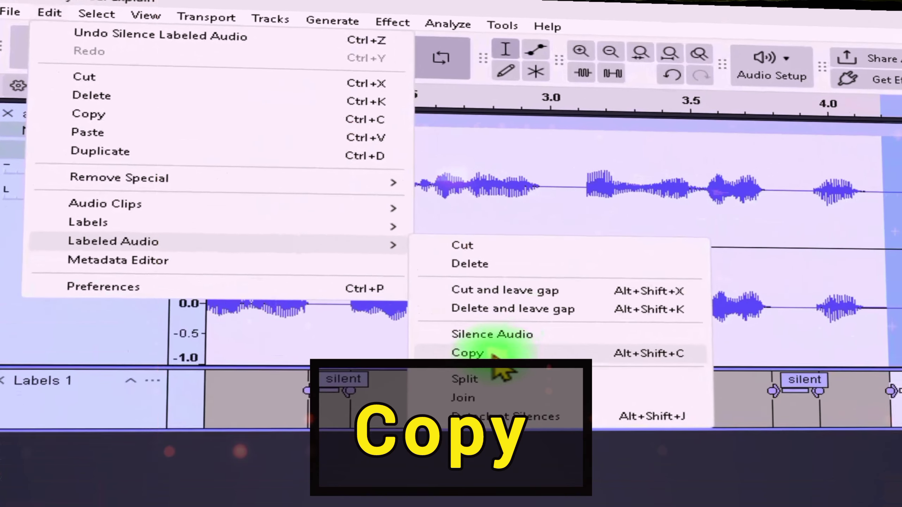
{"action": "left_click", "coordinate": [535, 386]}
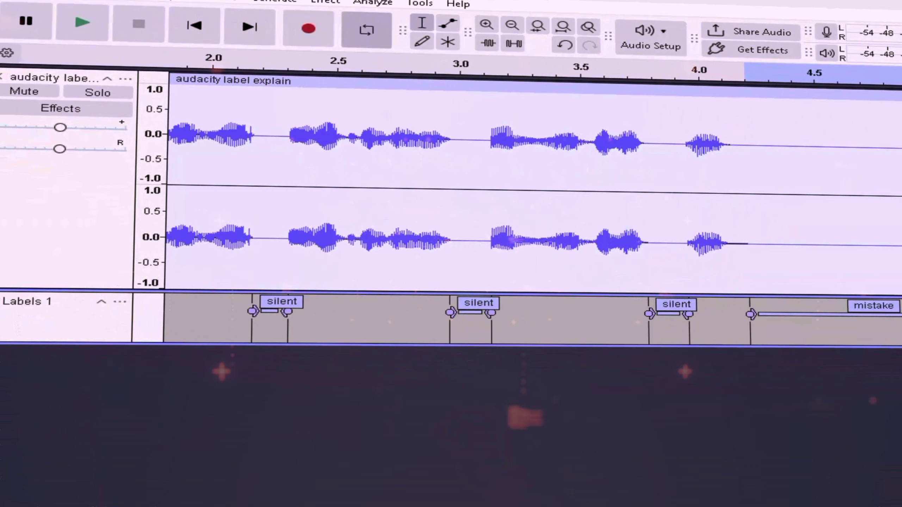
- Select the second silent label's region and copy its labeled audio
{"action": "scroll", "coordinate": [587, 289], "scroll_direction": "right", "scroll_amount": 5}
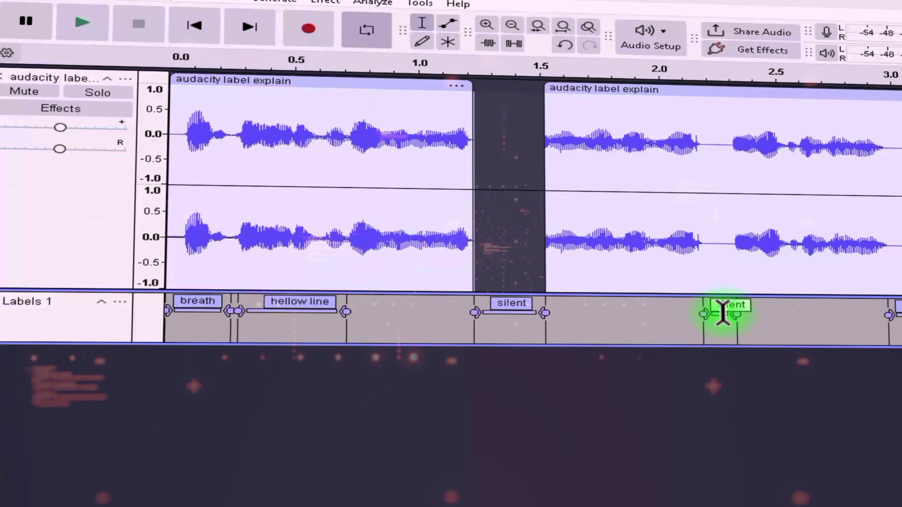
{"action": "left_click", "coordinate": [650, 289]}
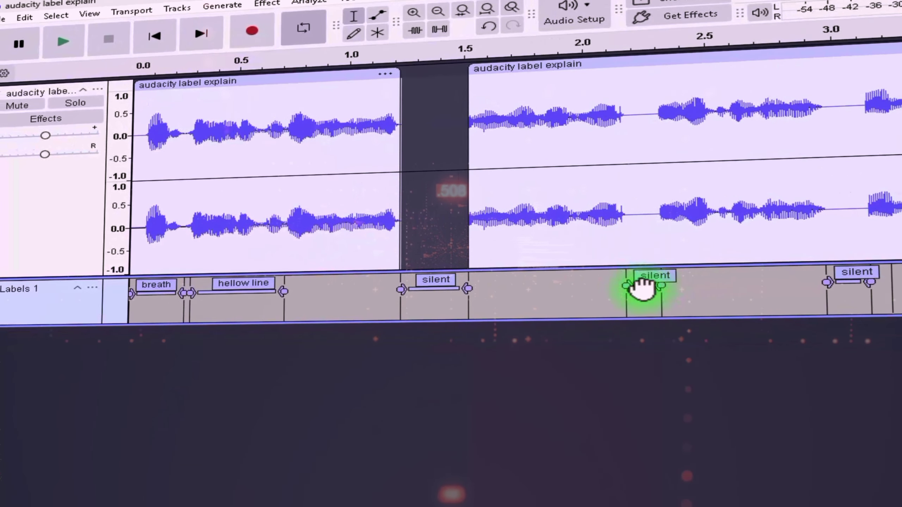
{"action": "left_click", "coordinate": [24, 15]}
{"action": "mouse_move", "coordinate": [64, 185]}
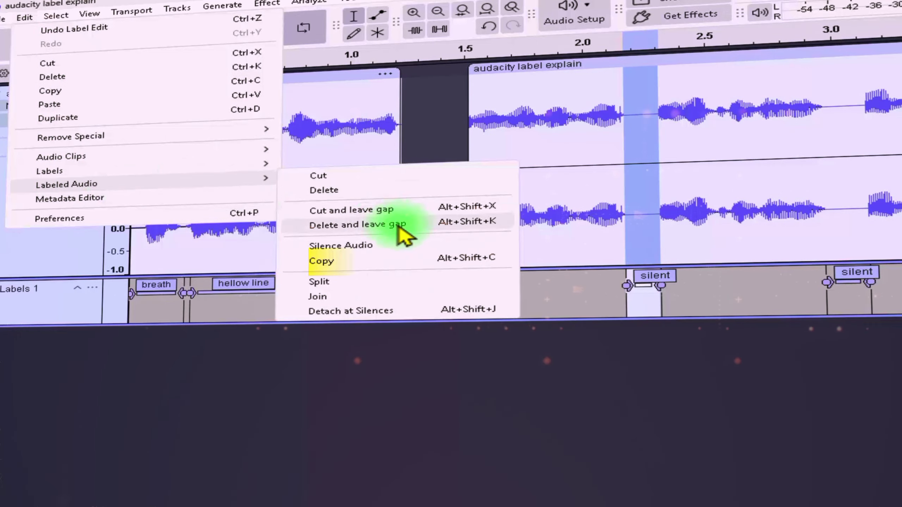
{"action": "left_click", "coordinate": [330, 263]}
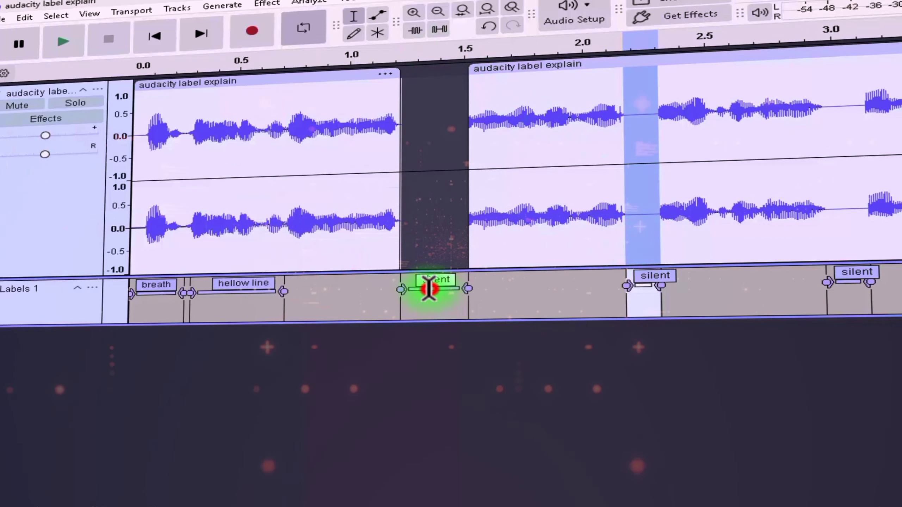
- Paste the copied audio into the gap at the first silent label, then delete the pasted clip
{"action": "left_click", "coordinate": [430, 288]}
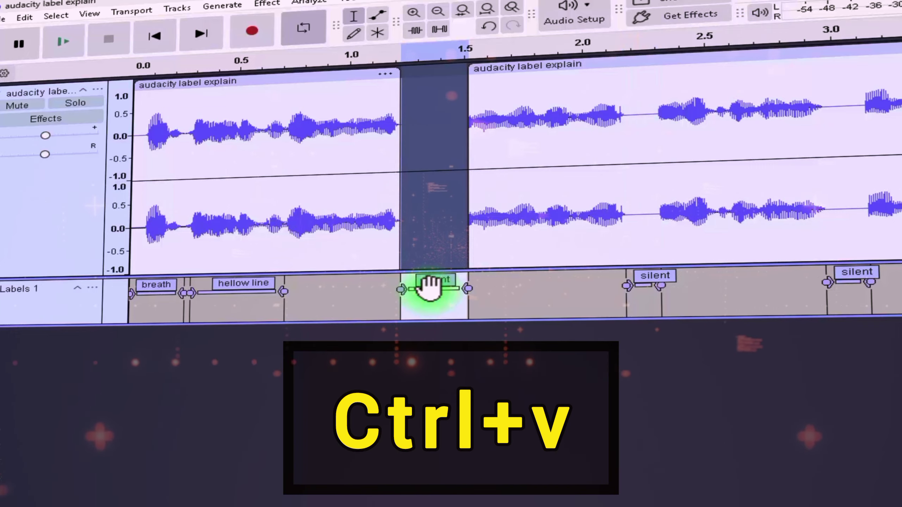
{"action": "key", "text": "ctrl+v"}
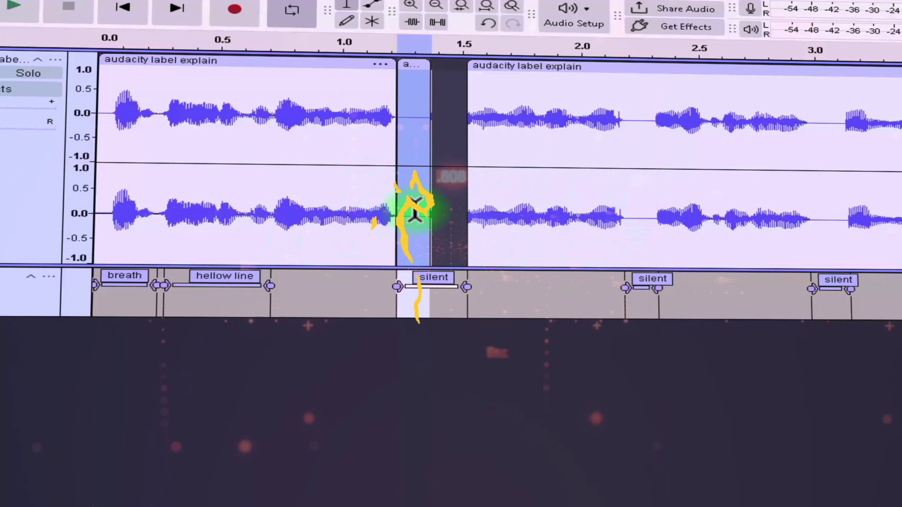
{"action": "key", "text": "Delete"}
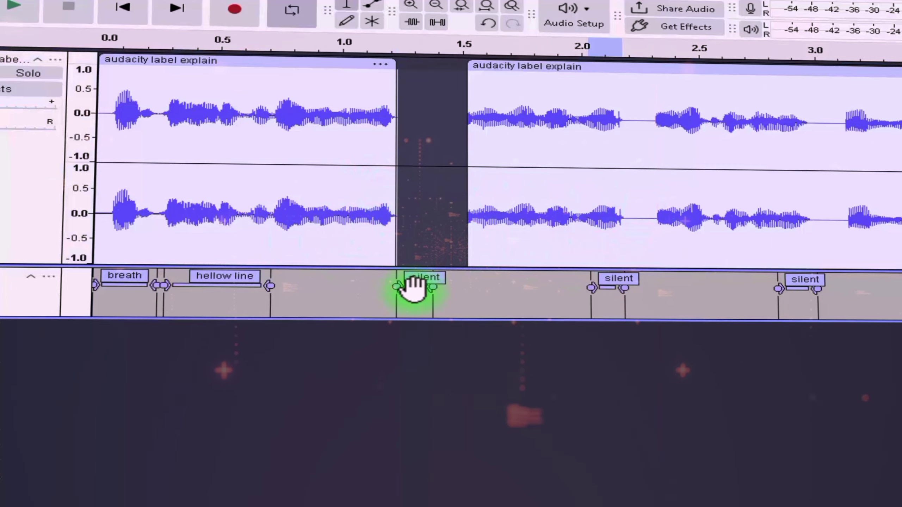
{"action": "left_click", "coordinate": [413, 289]}
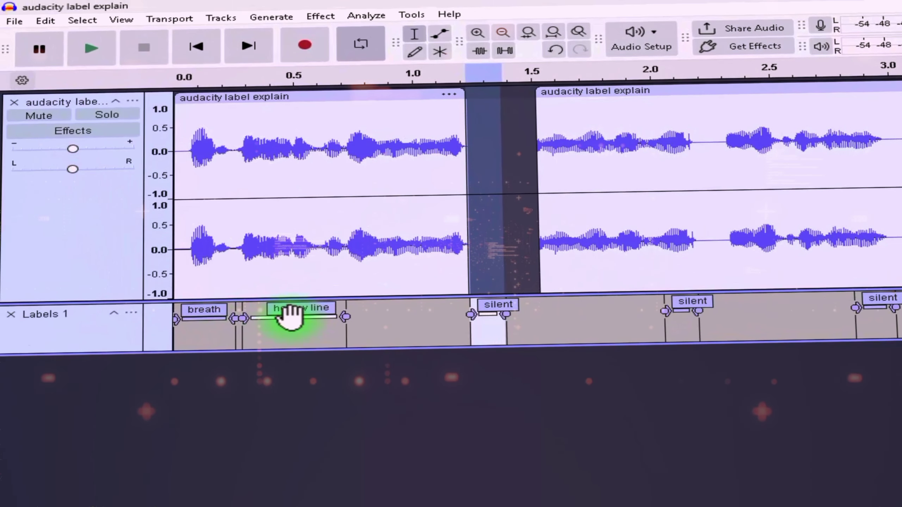
- Select the hellow line label's region and split the audio clip at its boundaries
{"action": "left_click", "coordinate": [215, 286]}
{"action": "left_click", "coordinate": [50, 22]}
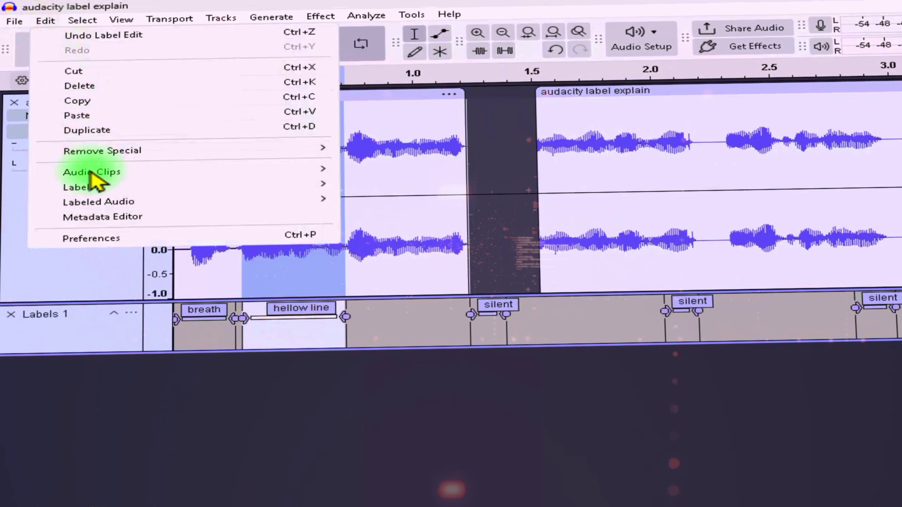
{"action": "mouse_move", "coordinate": [123, 204]}
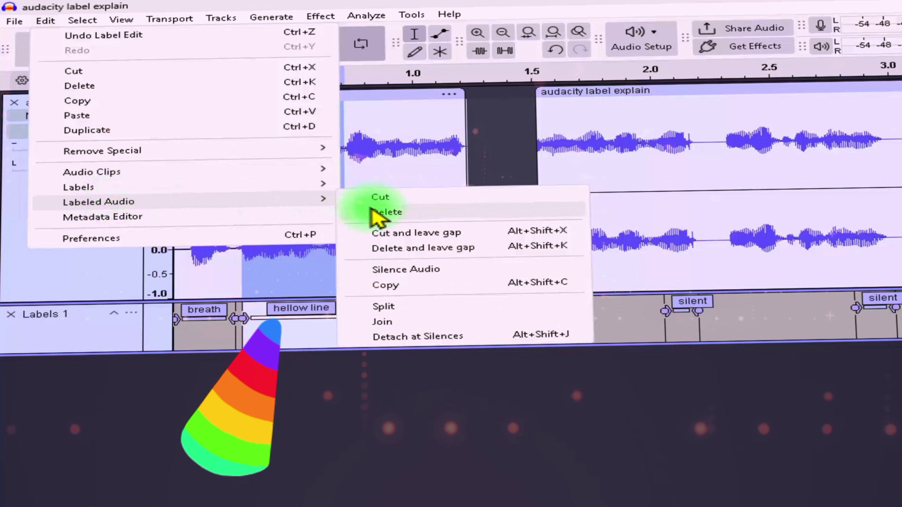
{"action": "left_click", "coordinate": [391, 307]}
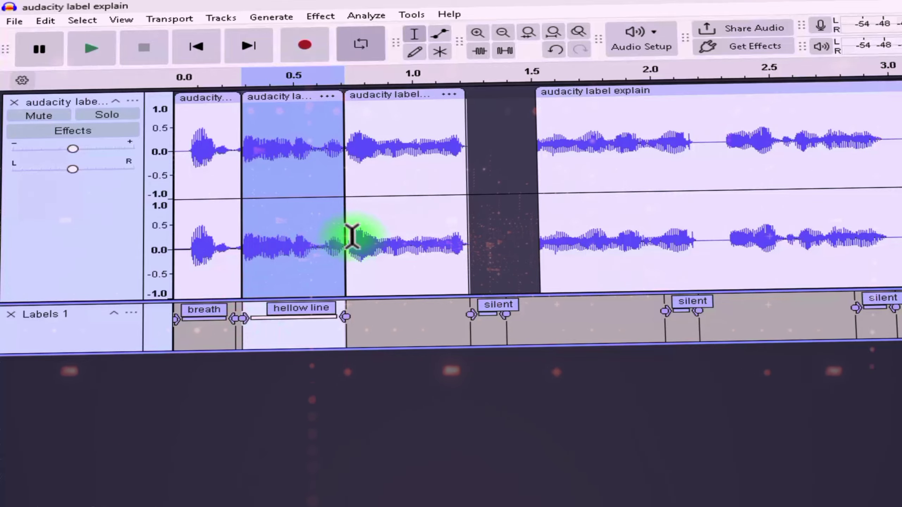
{"action": "key", "text": "space"}
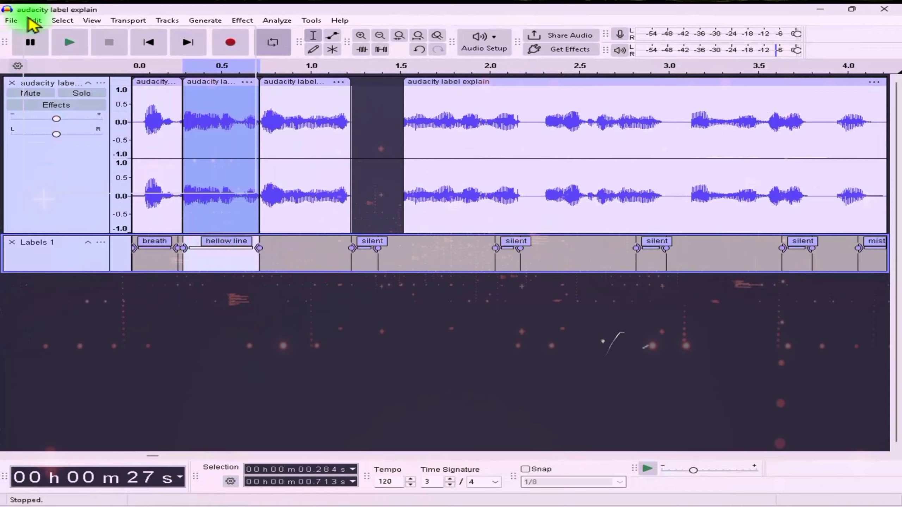
- Join the split clips at the hellow line label using the labeled audio Join command
{"action": "left_click", "coordinate": [34, 20]}
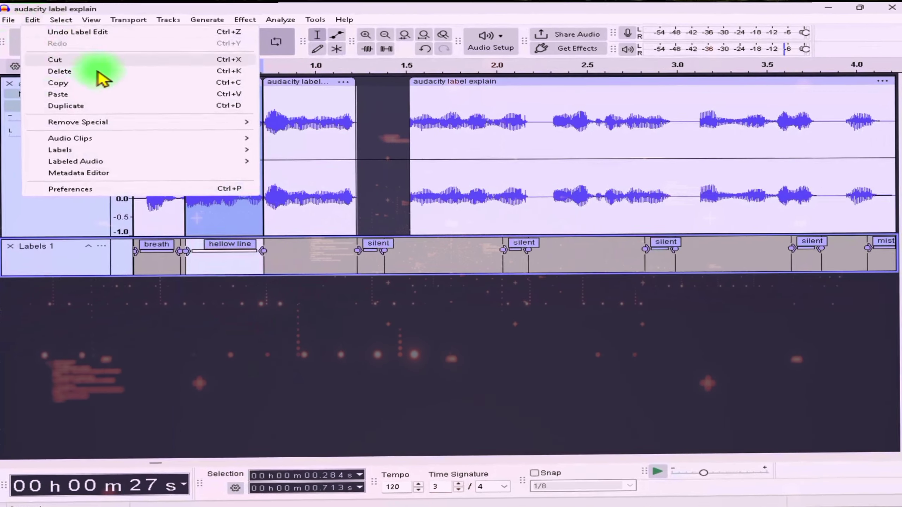
{"action": "mouse_move", "coordinate": [215, 192]}
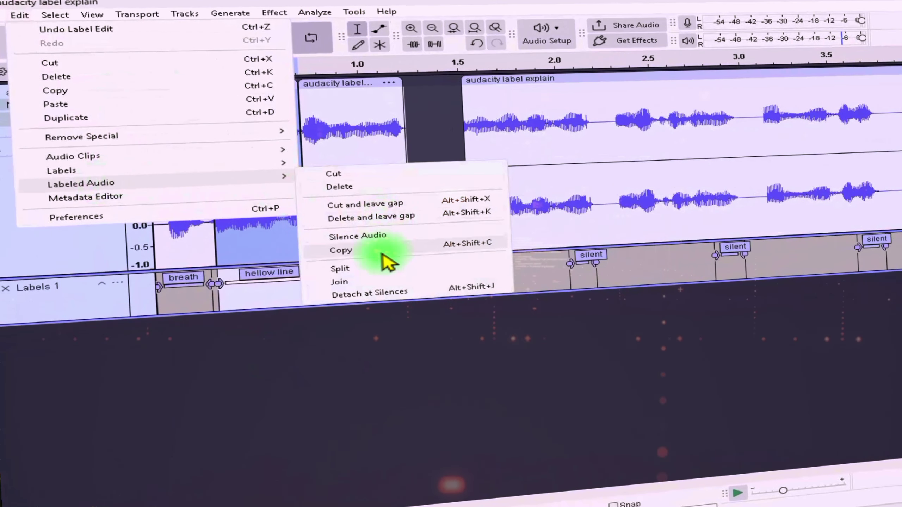
{"action": "left_click", "coordinate": [341, 286]}
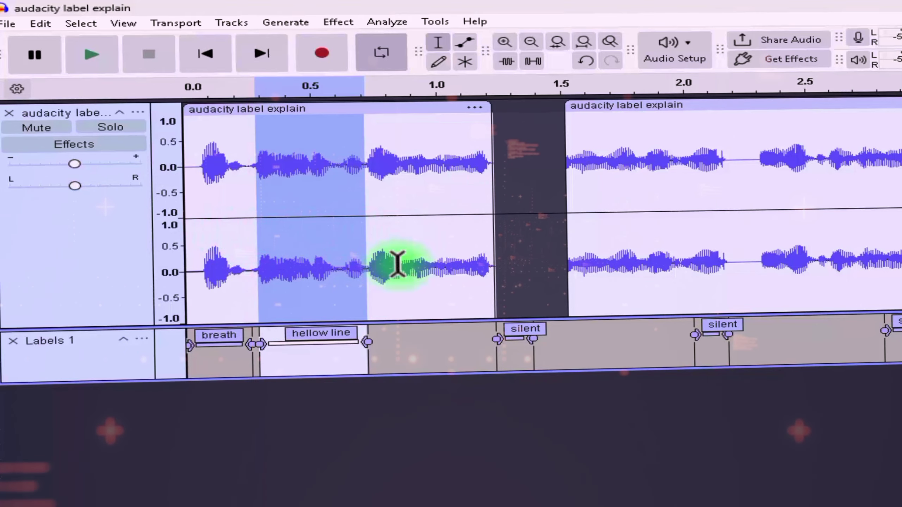
- Select the range covering all labels, through the mistake label, and detach the labeled audio at silences
{"action": "left_click", "coordinate": [278, 362]}
{"action": "left_click", "coordinate": [319, 350]}
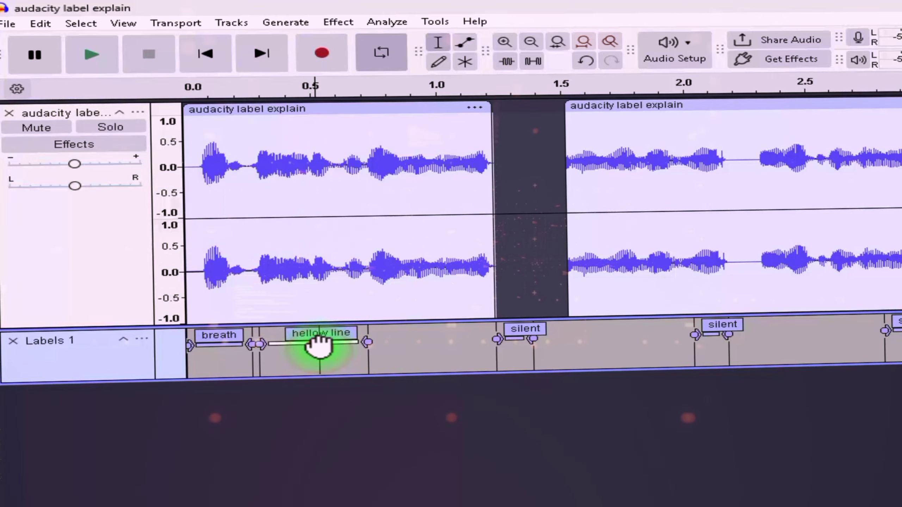
{"action": "left_click", "coordinate": [320, 346]}
{"action": "left_click", "coordinate": [664, 264]}
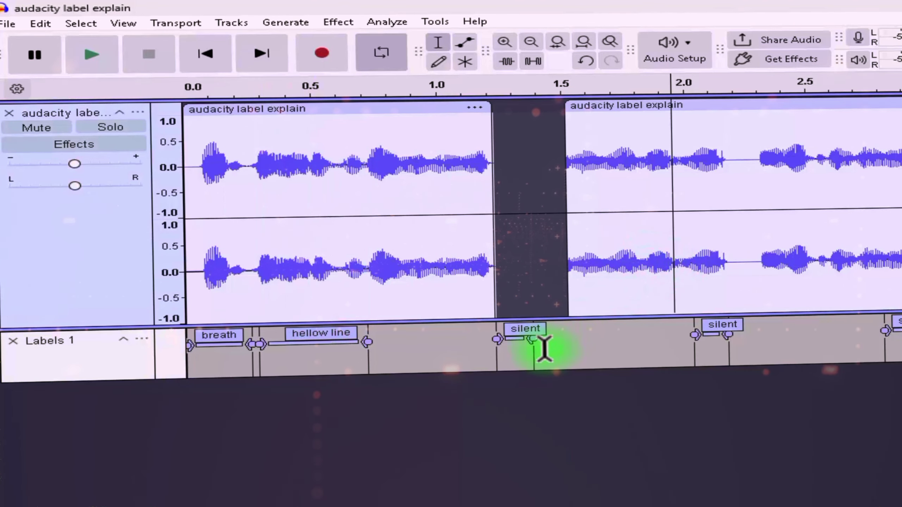
{"action": "left_click", "coordinate": [572, 361]}
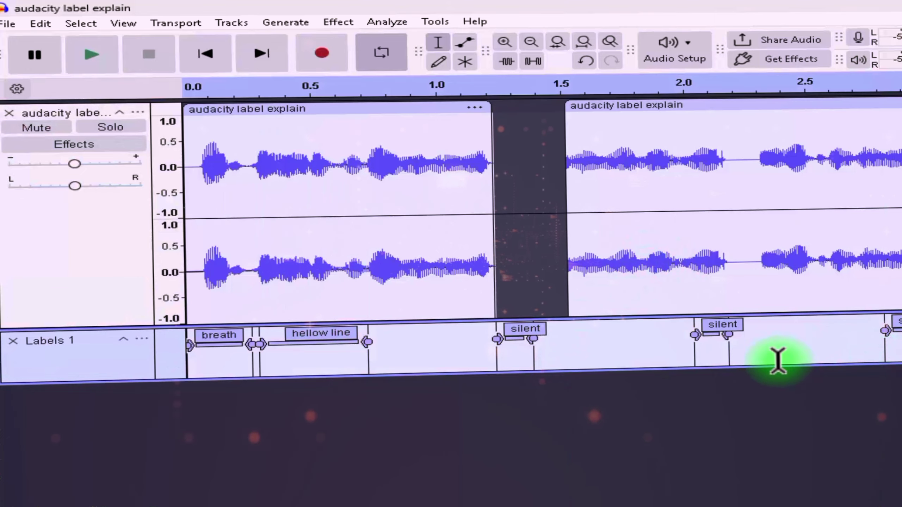
{"action": "left_click", "coordinate": [40, 23]}
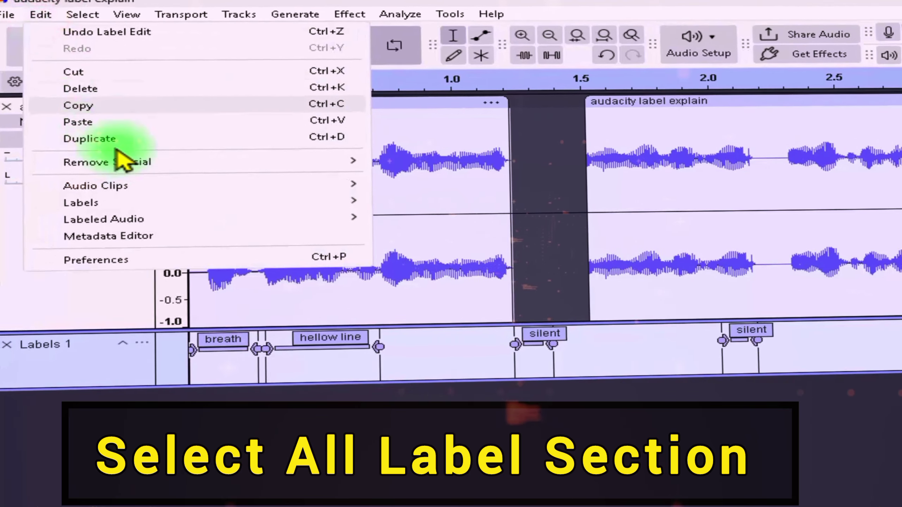
{"action": "mouse_move", "coordinate": [131, 219]}
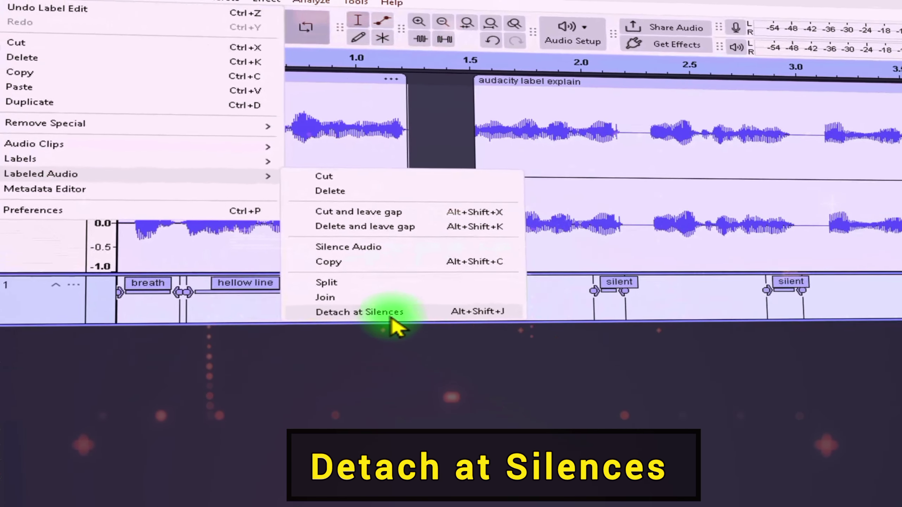
{"action": "left_click", "coordinate": [583, 404]}
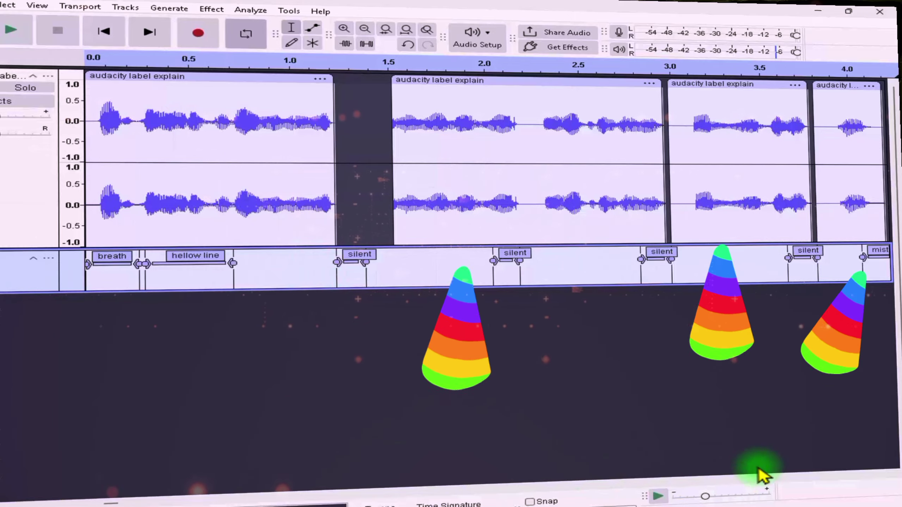
- Extend the end of the second silent label to about 2.7 s on the timeline
{"action": "scroll", "coordinate": [881, 483], "scroll_direction": "right", "scroll_amount": 5}
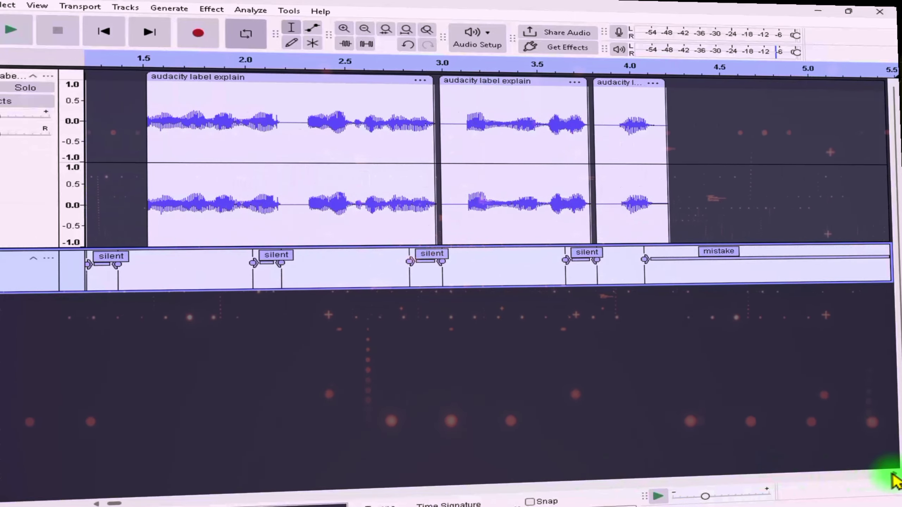
{"action": "scroll", "coordinate": [884, 479], "scroll_direction": "right", "scroll_amount": 3}
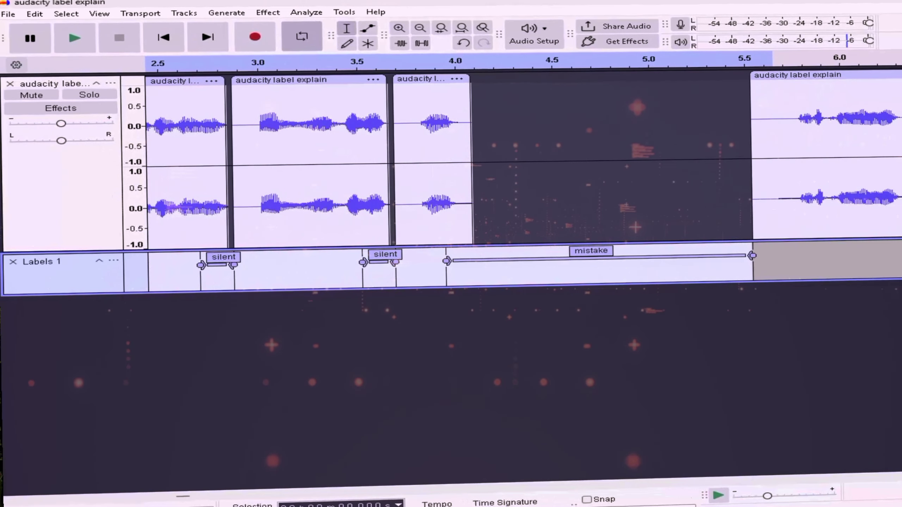
{"action": "scroll", "coordinate": [385, 121], "scroll_direction": "right", "scroll_amount": 1}
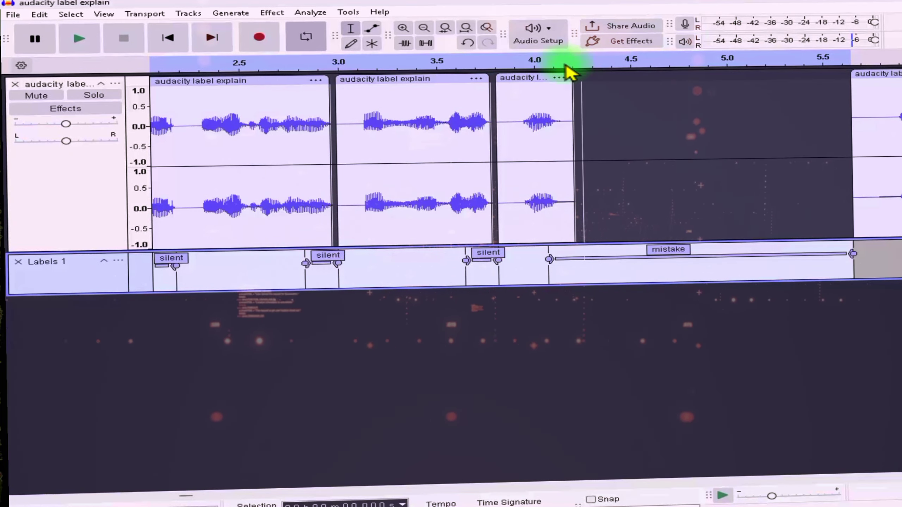
{"action": "key", "text": "Home"}
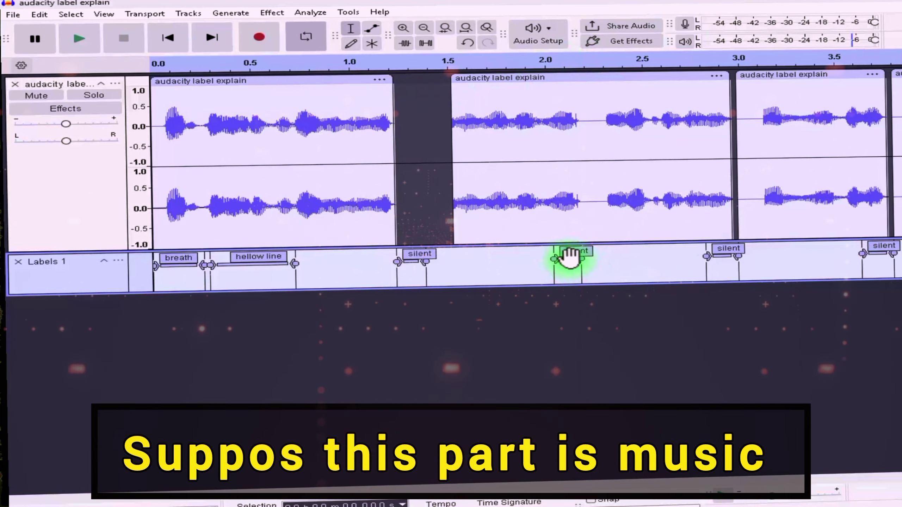
{"action": "left_click", "coordinate": [581, 260]}
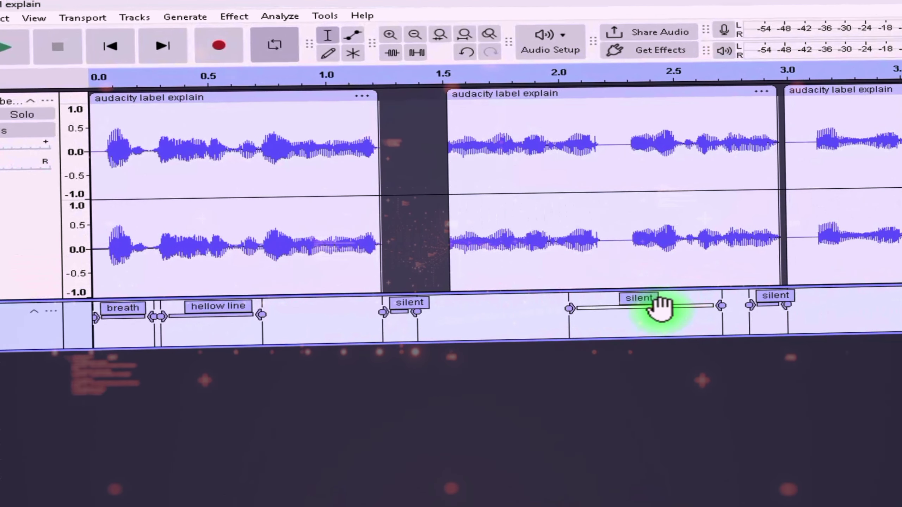
- Split the labeled audio under the extended silent label and rename that label music
{"action": "left_click", "coordinate": [661, 305]}
{"action": "left_click", "coordinate": [40, 16]}
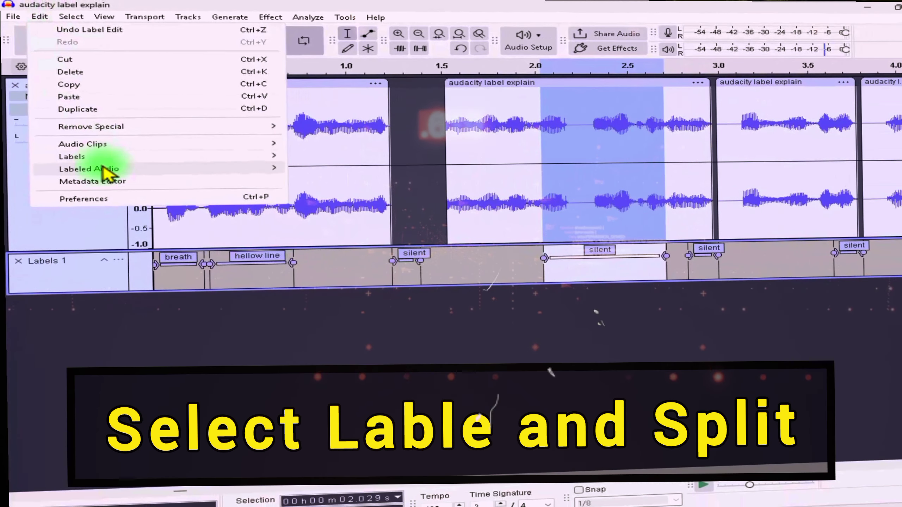
{"action": "mouse_move", "coordinate": [103, 202]}
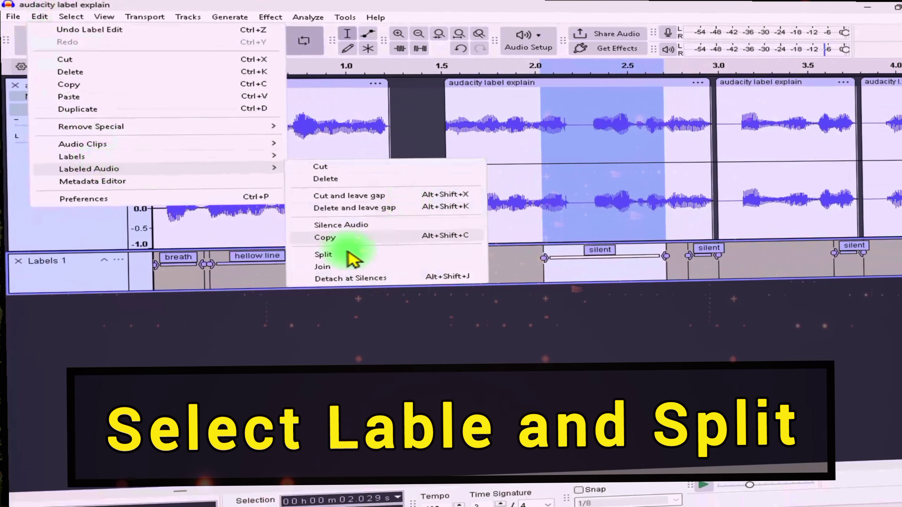
{"action": "left_click", "coordinate": [331, 255]}
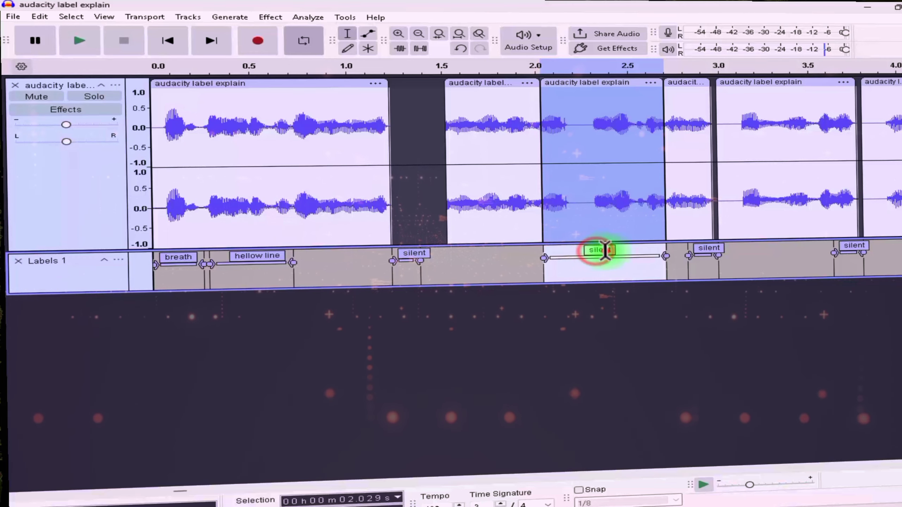
{"action": "type", "text": "music"}
{"action": "left_click", "coordinate": [673, 233]}
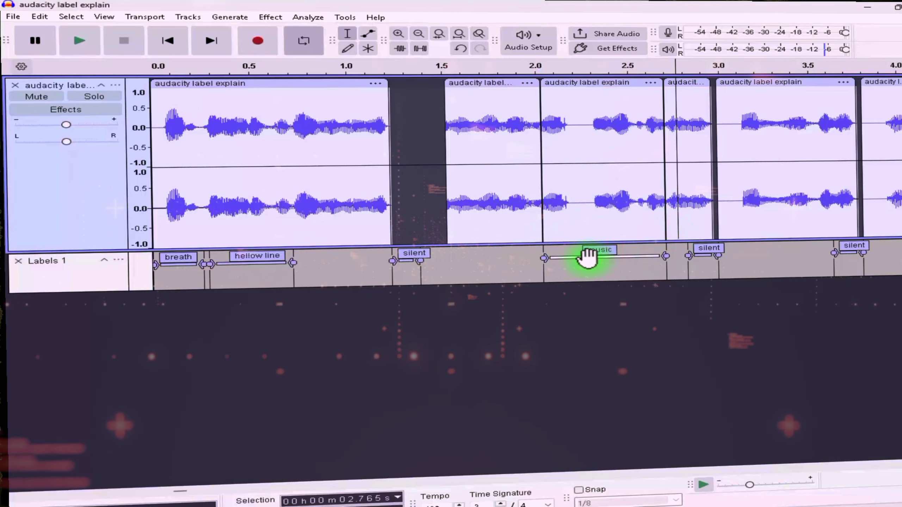
- Split the music label's audio into a new track and move the clip with its label to 0.043 s
{"action": "left_click", "coordinate": [589, 259]}
{"action": "left_click", "coordinate": [39, 17]}
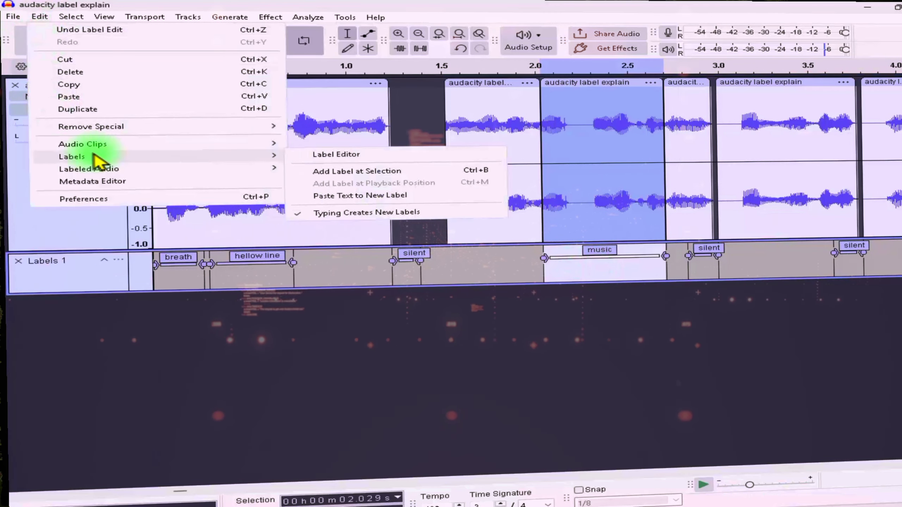
{"action": "mouse_move", "coordinate": [71, 145]}
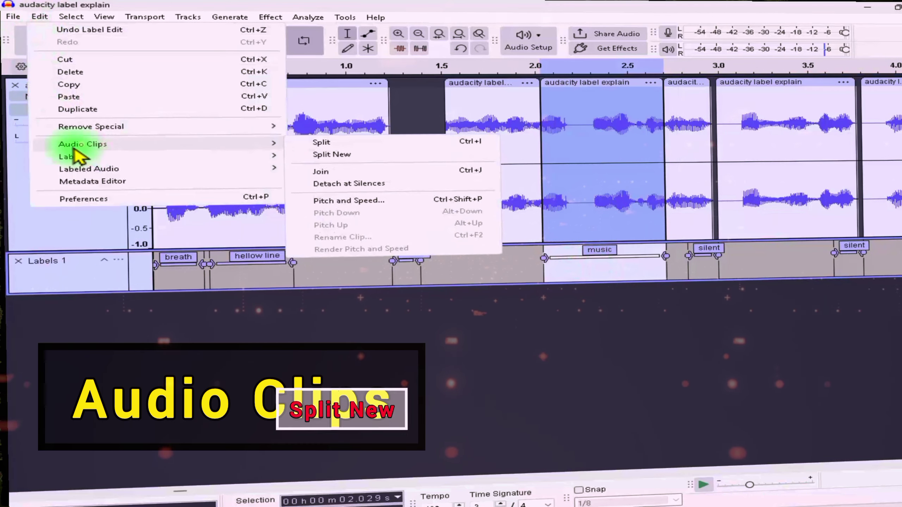
{"action": "left_click", "coordinate": [332, 155]}
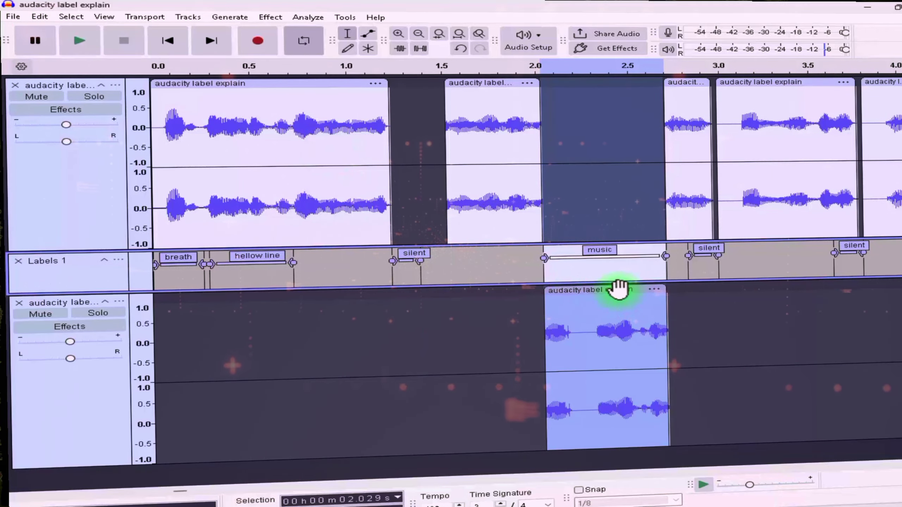
{"action": "left_click_drag", "start_coordinate": [600, 293], "coordinate": [238, 295]}
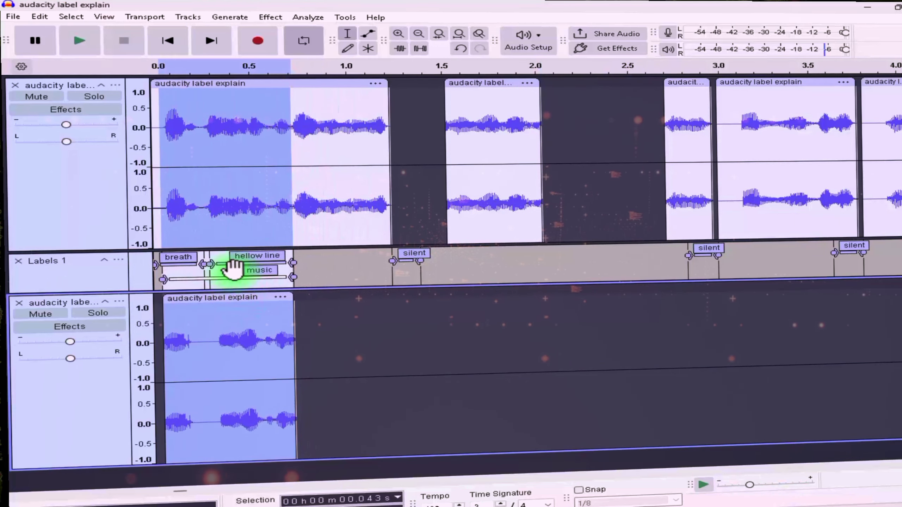
- Open the program preferences and display the Audio Settings page to examine its host, device, quality and latency options
{"action": "left_click", "coordinate": [39, 17]}
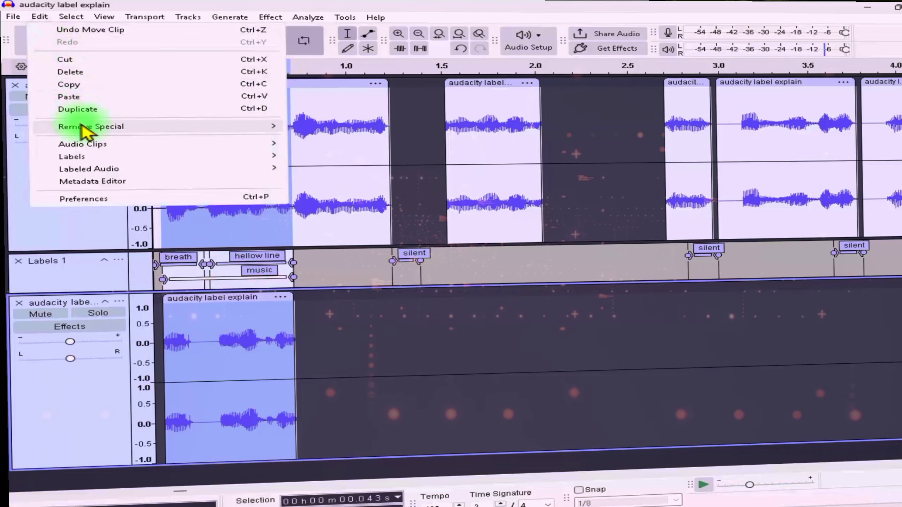
{"action": "mouse_move", "coordinate": [62, 129]}
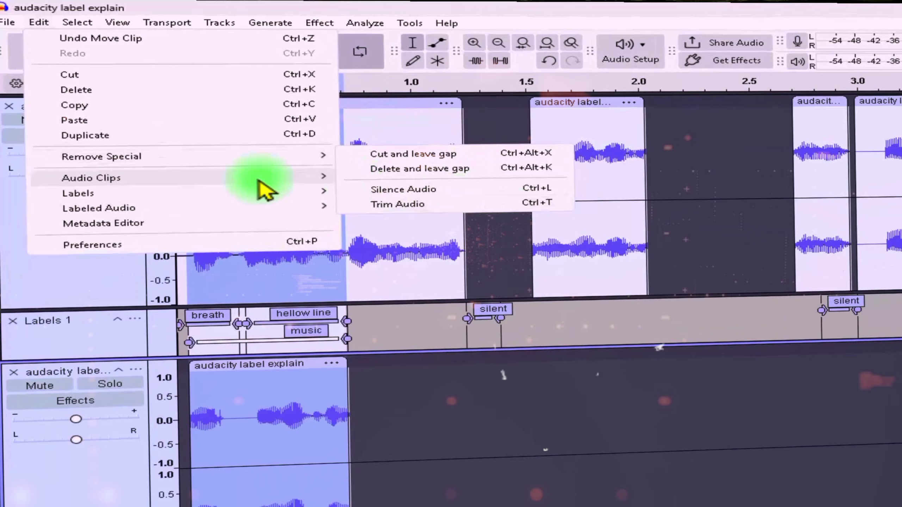
{"action": "mouse_move", "coordinate": [175, 184]}
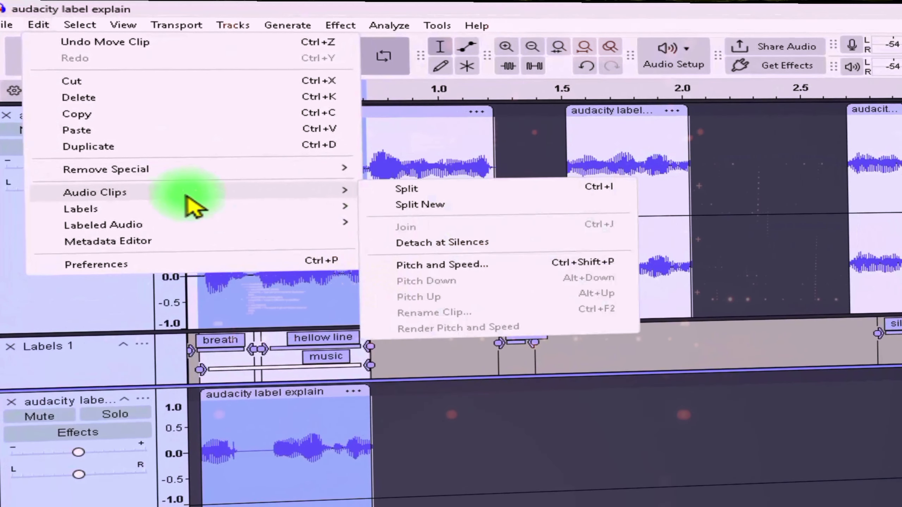
{"action": "mouse_move", "coordinate": [98, 210]}
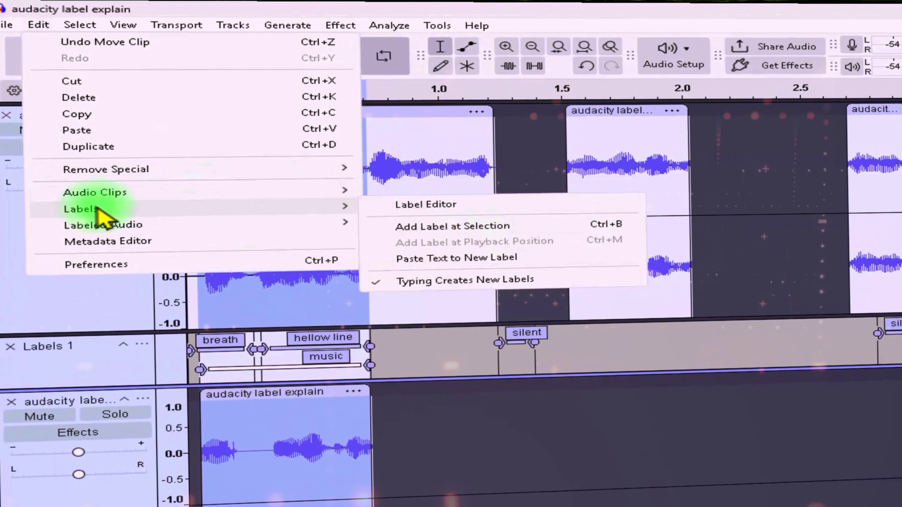
{"action": "mouse_move", "coordinate": [85, 230]}
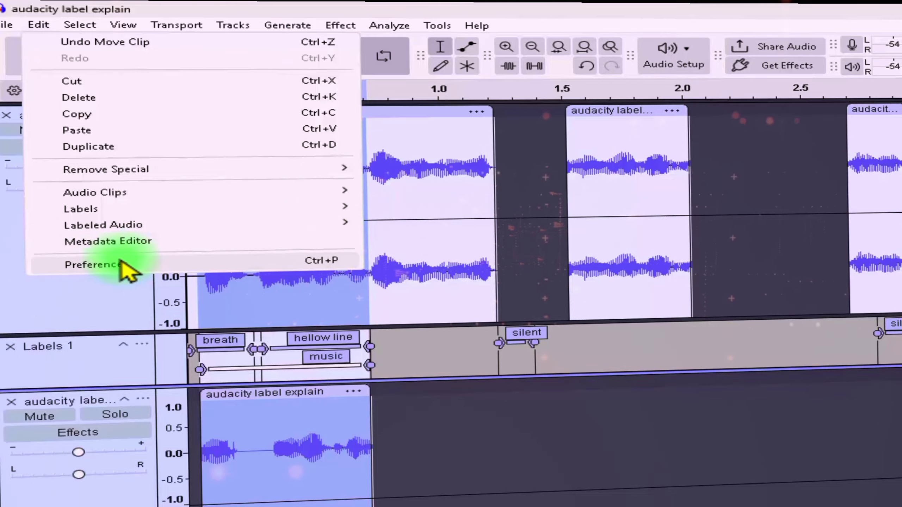
{"action": "left_click", "coordinate": [108, 268]}
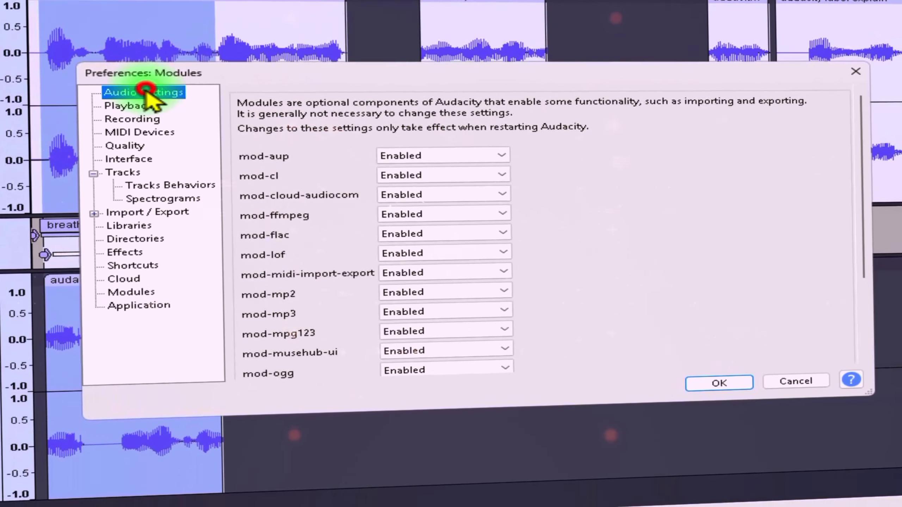
{"action": "left_click", "coordinate": [282, 210]}
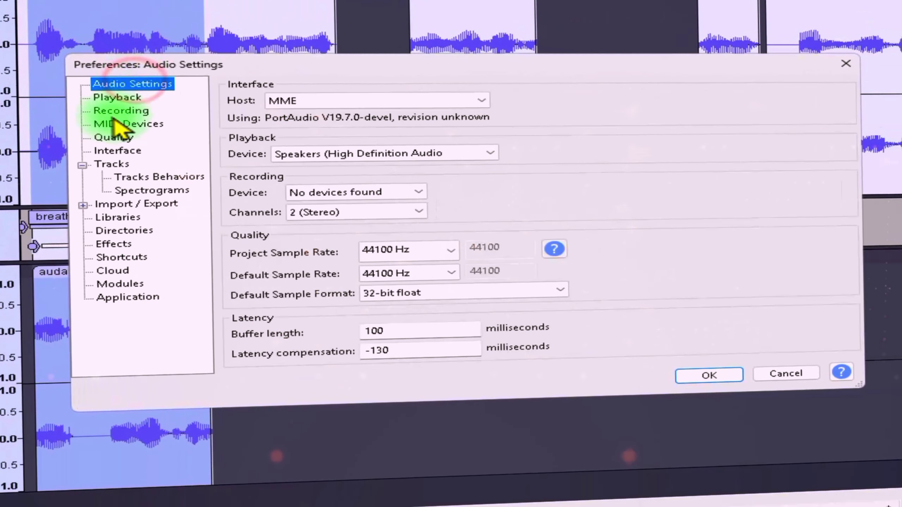